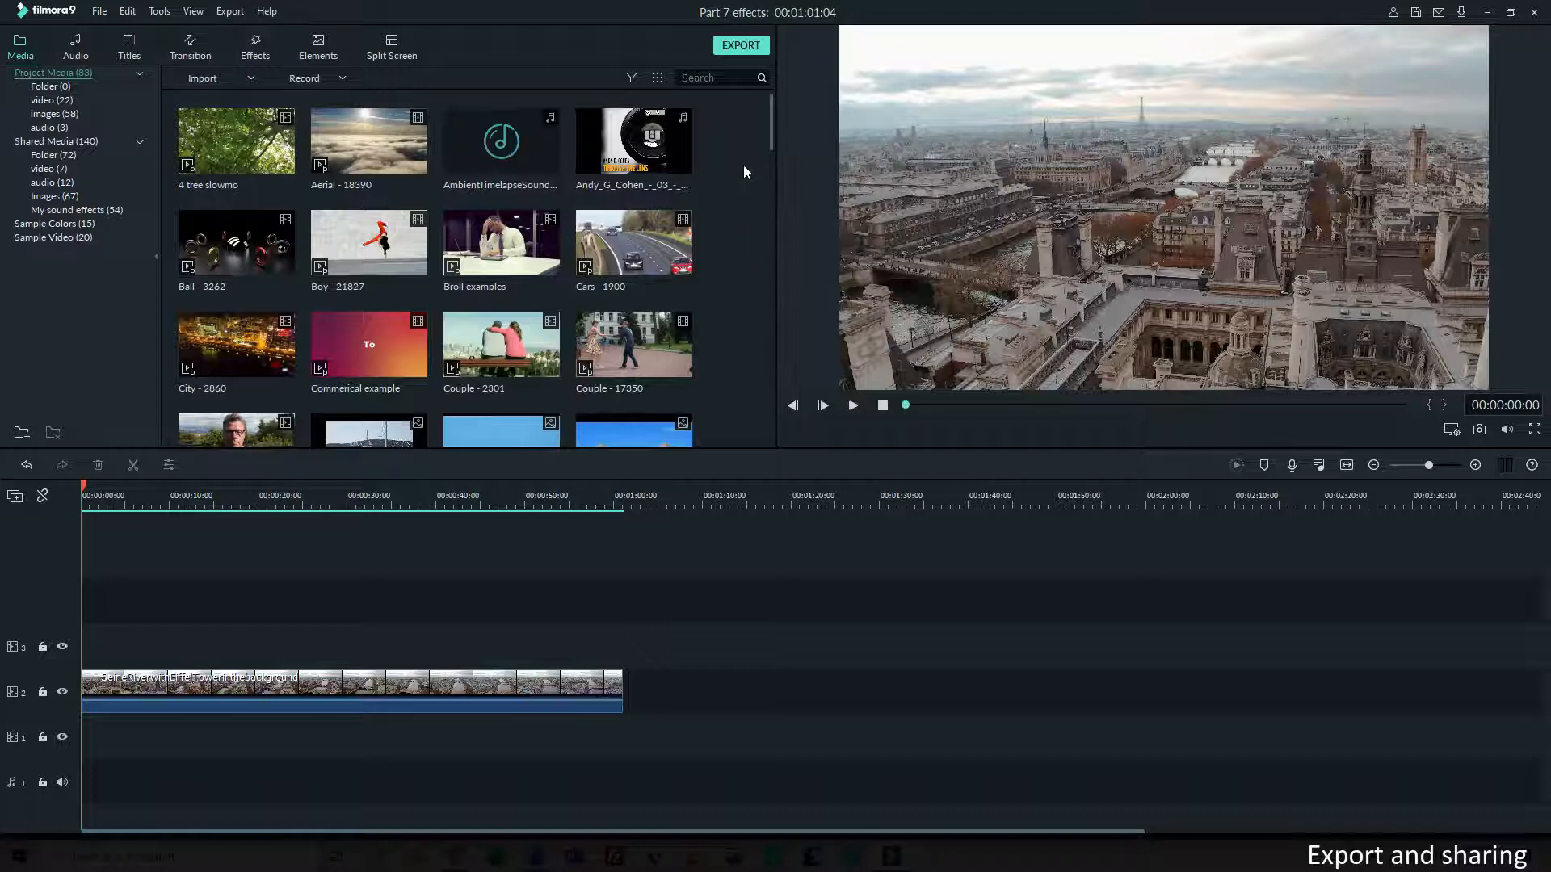
Bring up the Export dialog and nudge it slightly left by its title bar
left_click(742, 49)
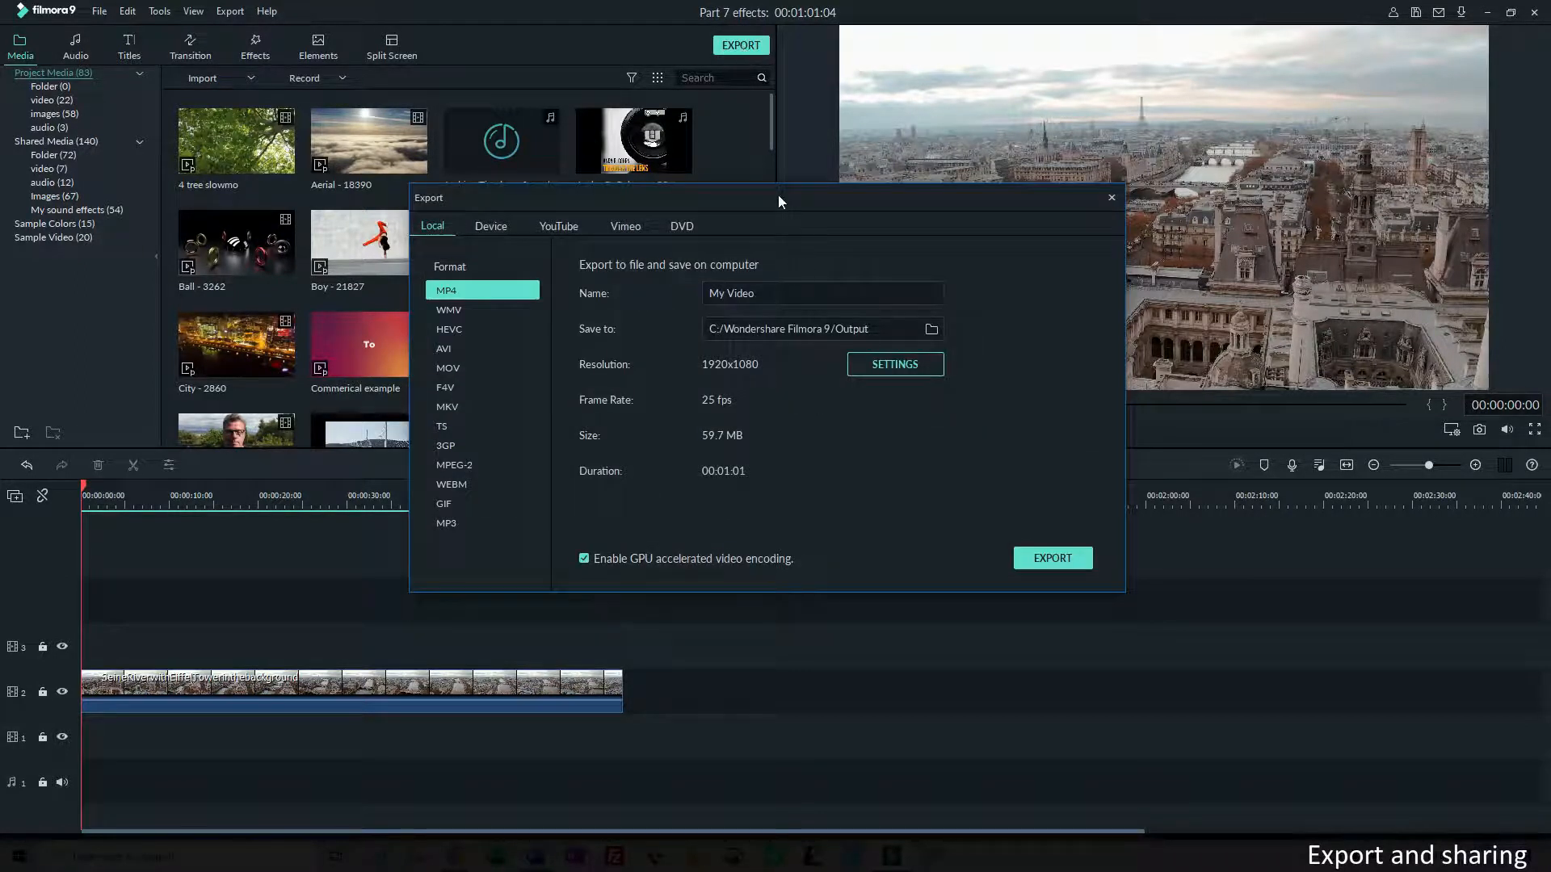
left_click_drag(777, 194, 753, 201)
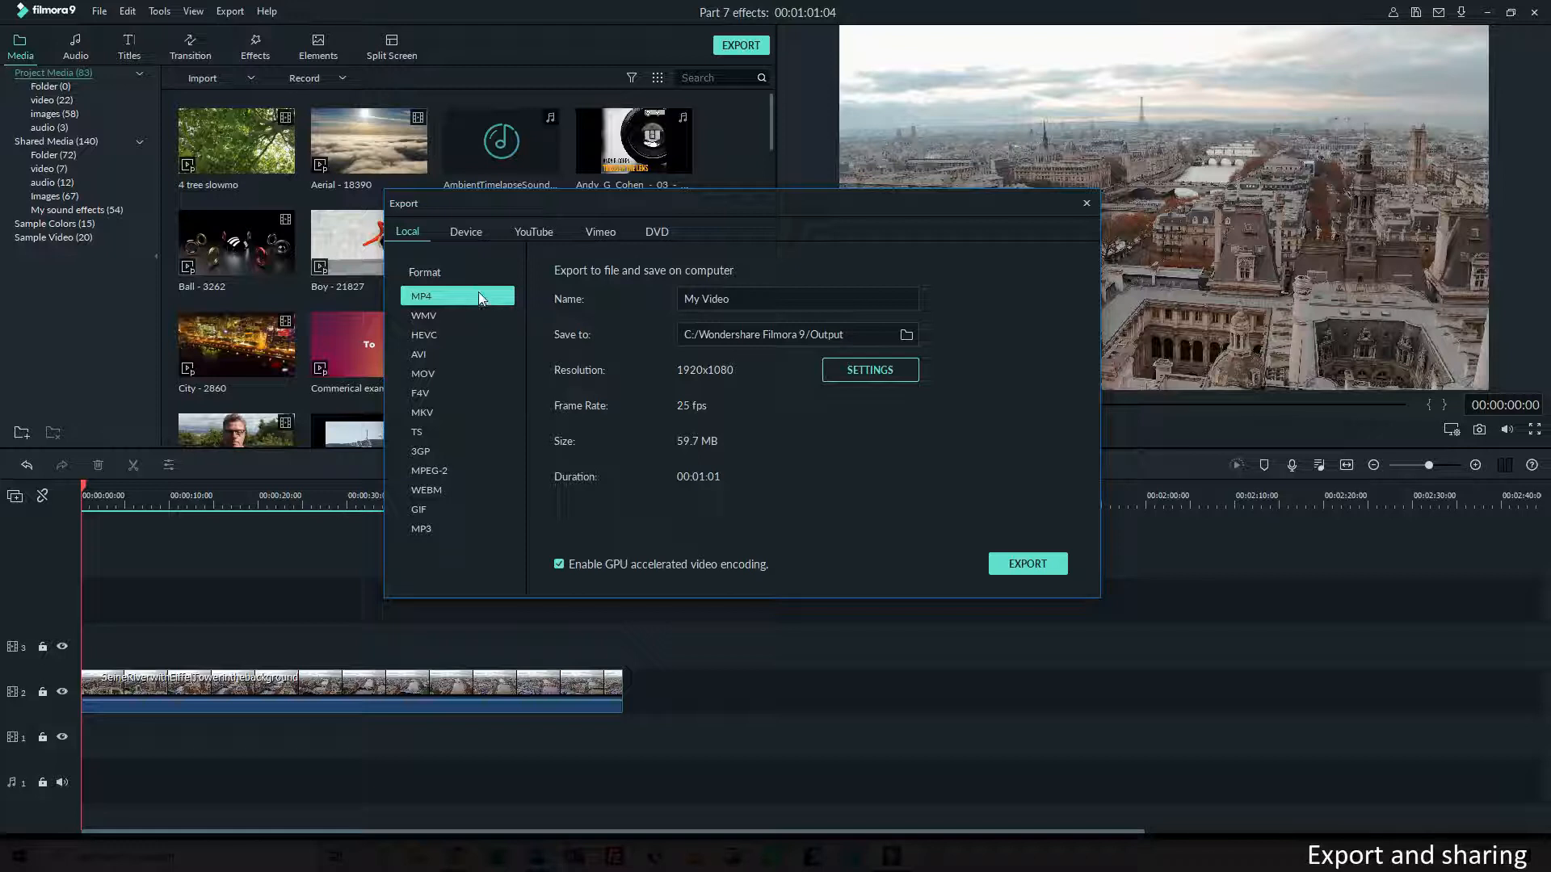
Select the current file name 'My Video' so it can be replaced with 'name'
left_click(738, 299)
Try the Best, Better and Good quality presets in the encoding settings and confirm
left_click(876, 377)
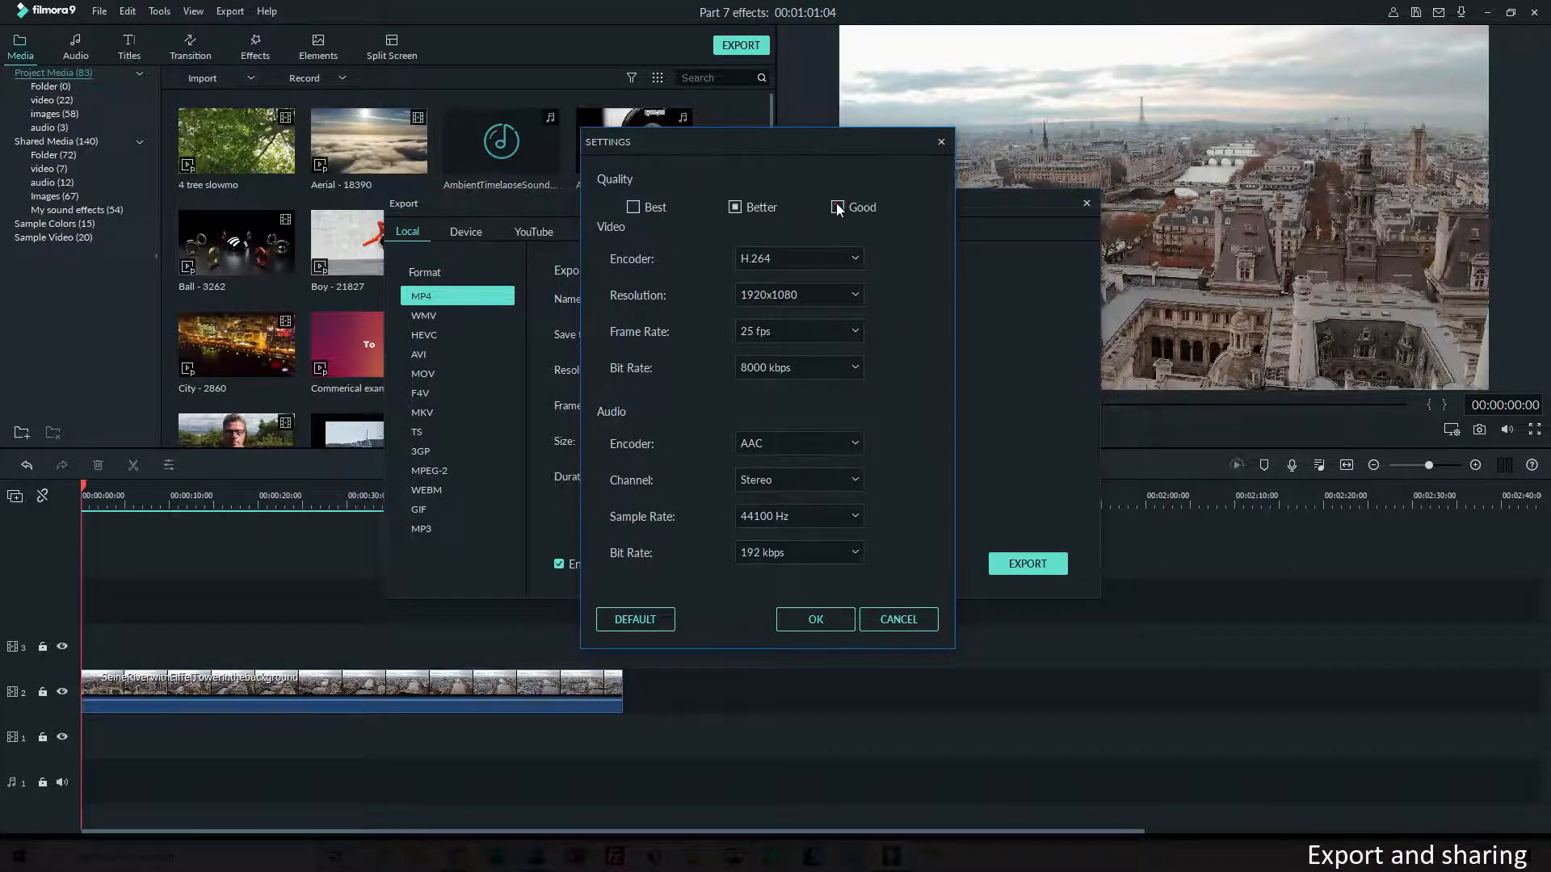
left_click(734, 206)
left_click(633, 207)
left_click(735, 207)
left_click(836, 206)
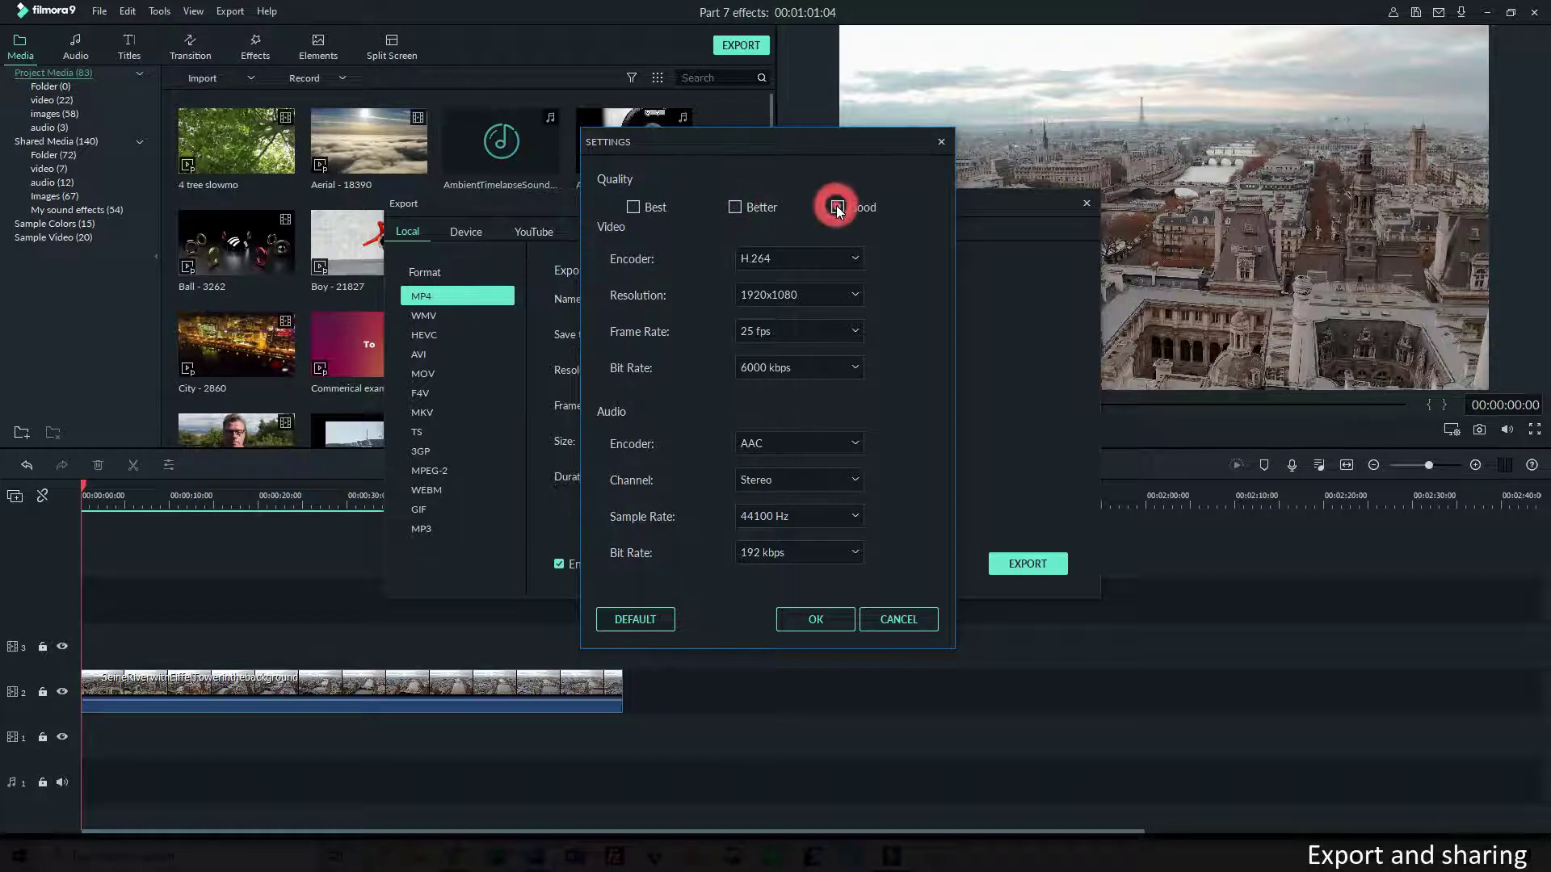
left_click(735, 207)
left_click(630, 207)
left_click(735, 207)
left_click(836, 206)
left_click(823, 619)
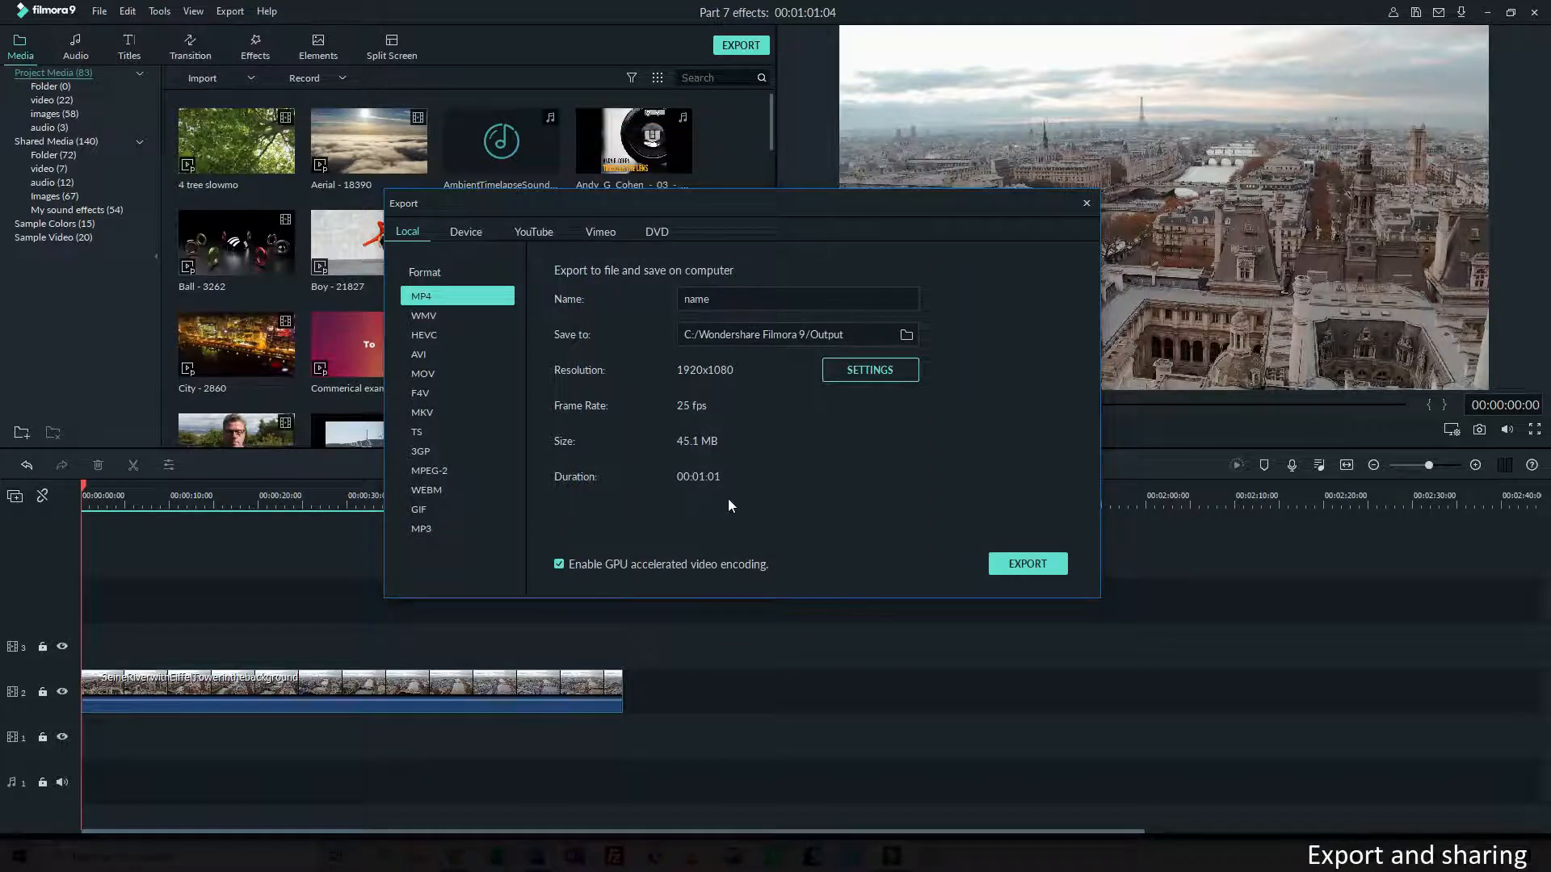
Set export quality to Best, giving 10000 kbps and a 74.3 MB estimate
left_click(858, 368)
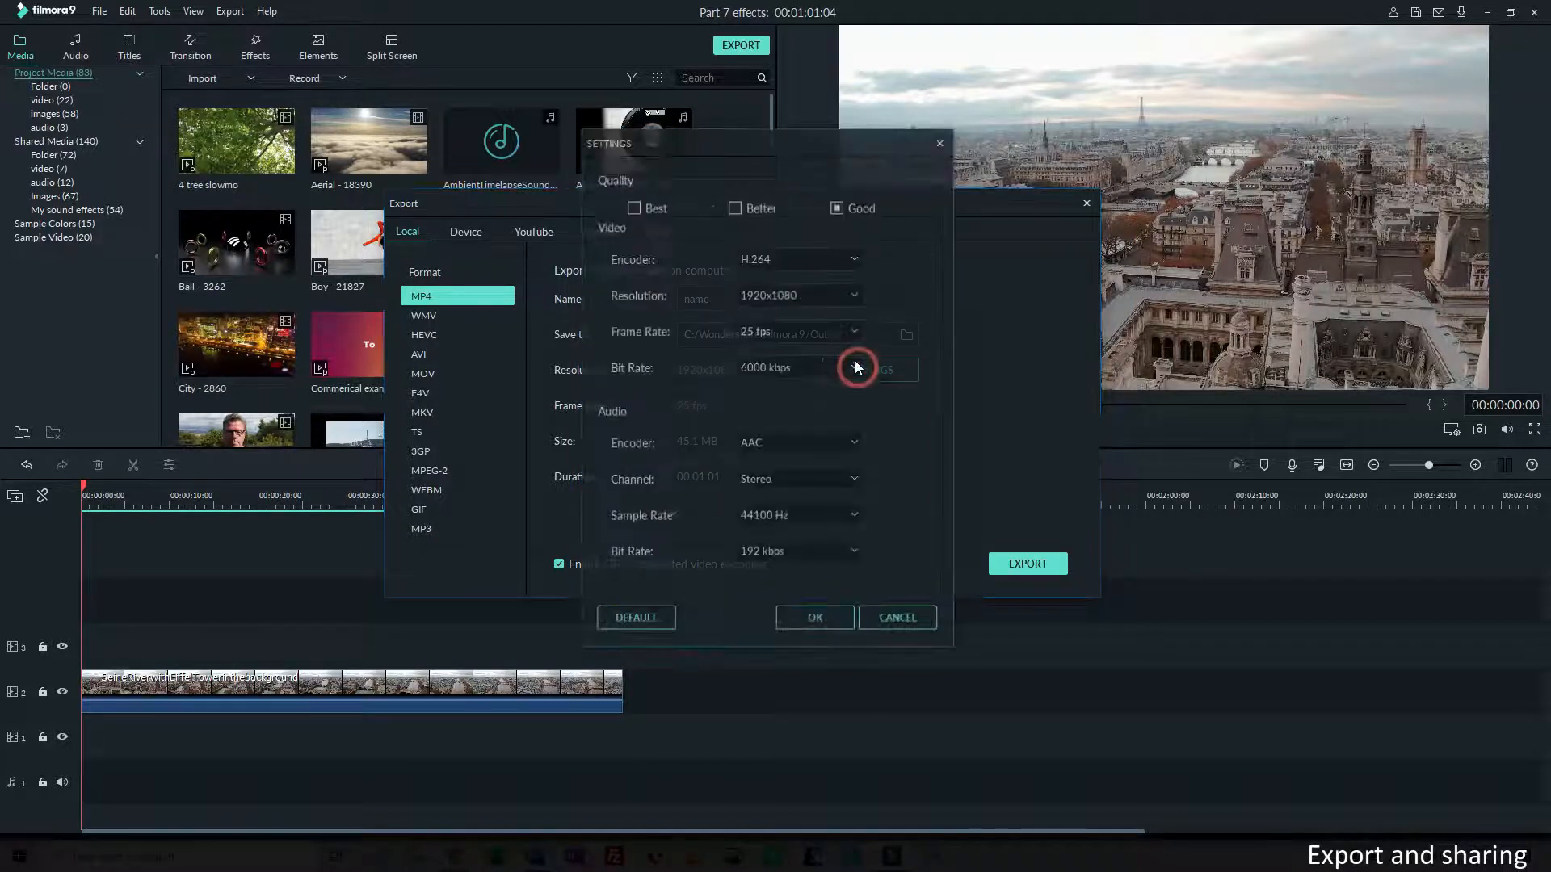
left_click(632, 208)
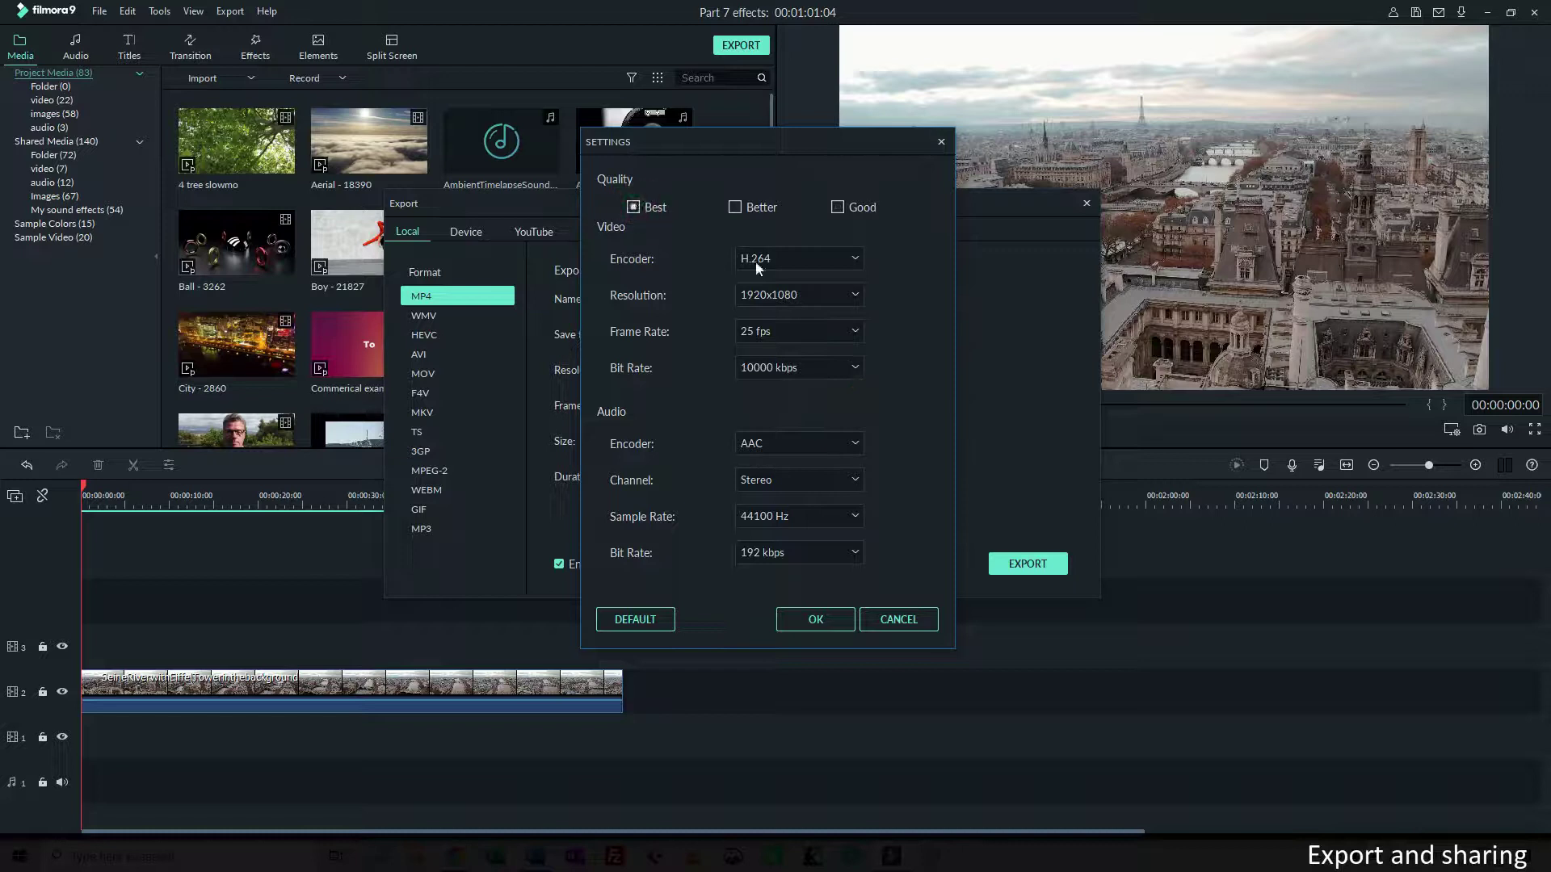
left_click(815, 620)
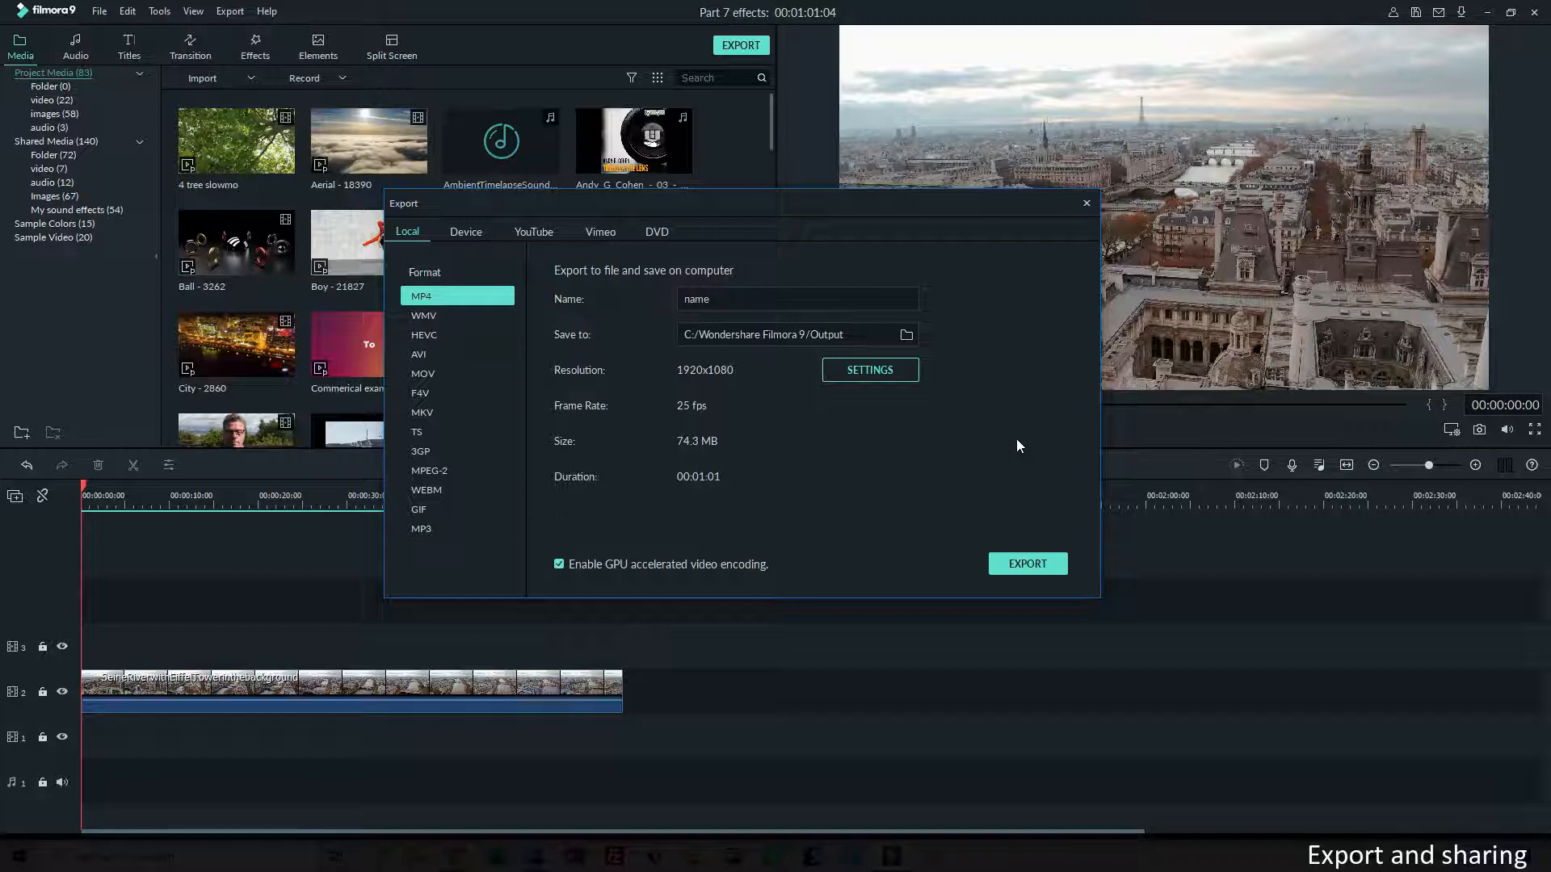
Set the frame rate to 30 fps and video bit rate to 80000 kbps, estimate 584.7 MB
left_click(878, 369)
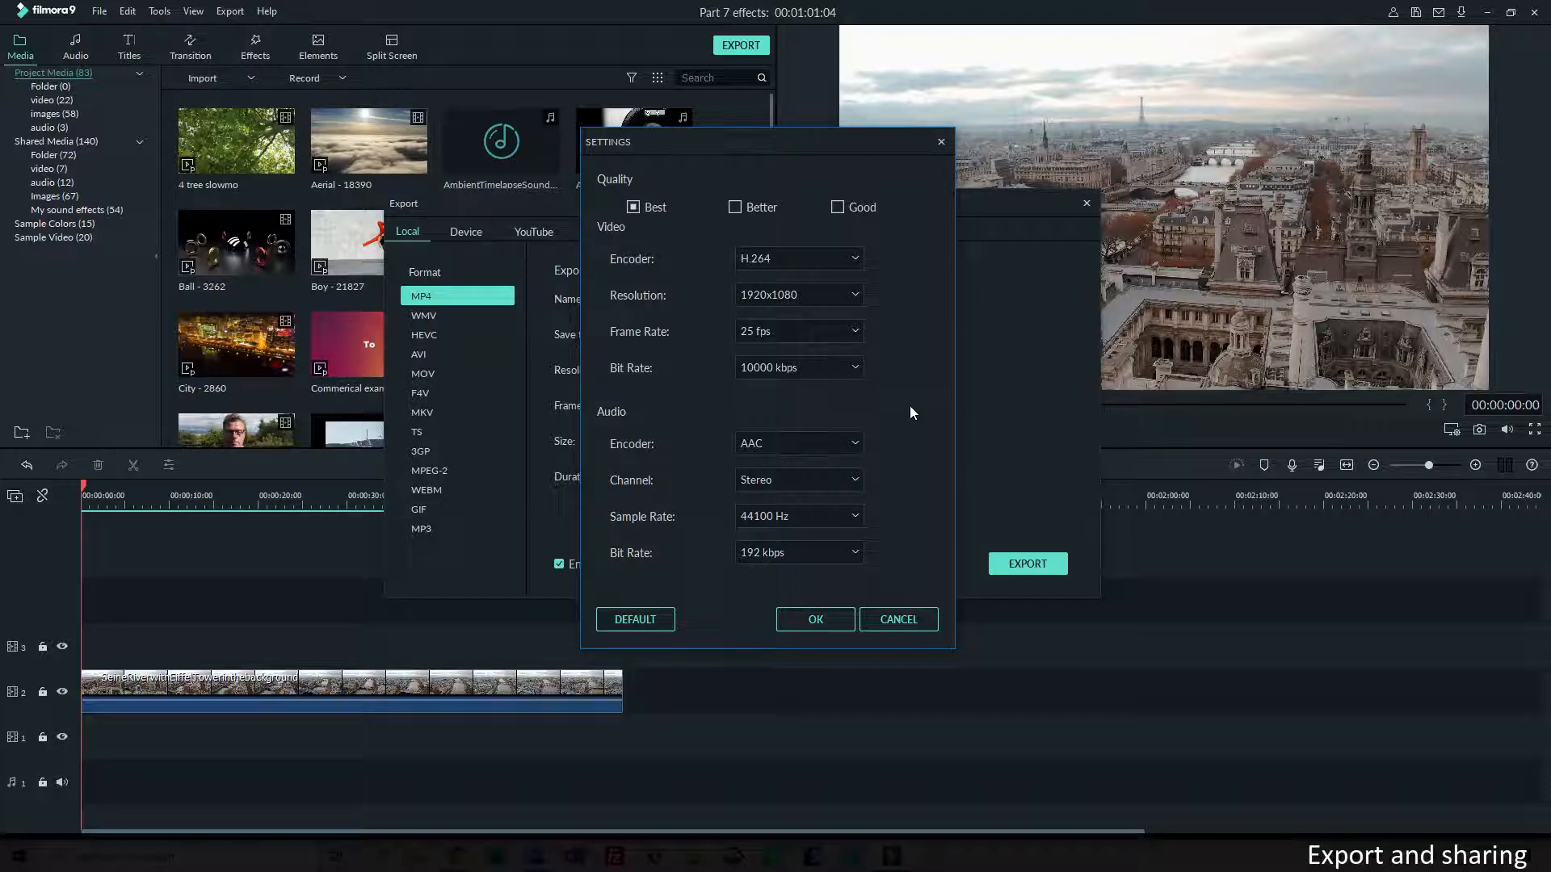
left_click(854, 332)
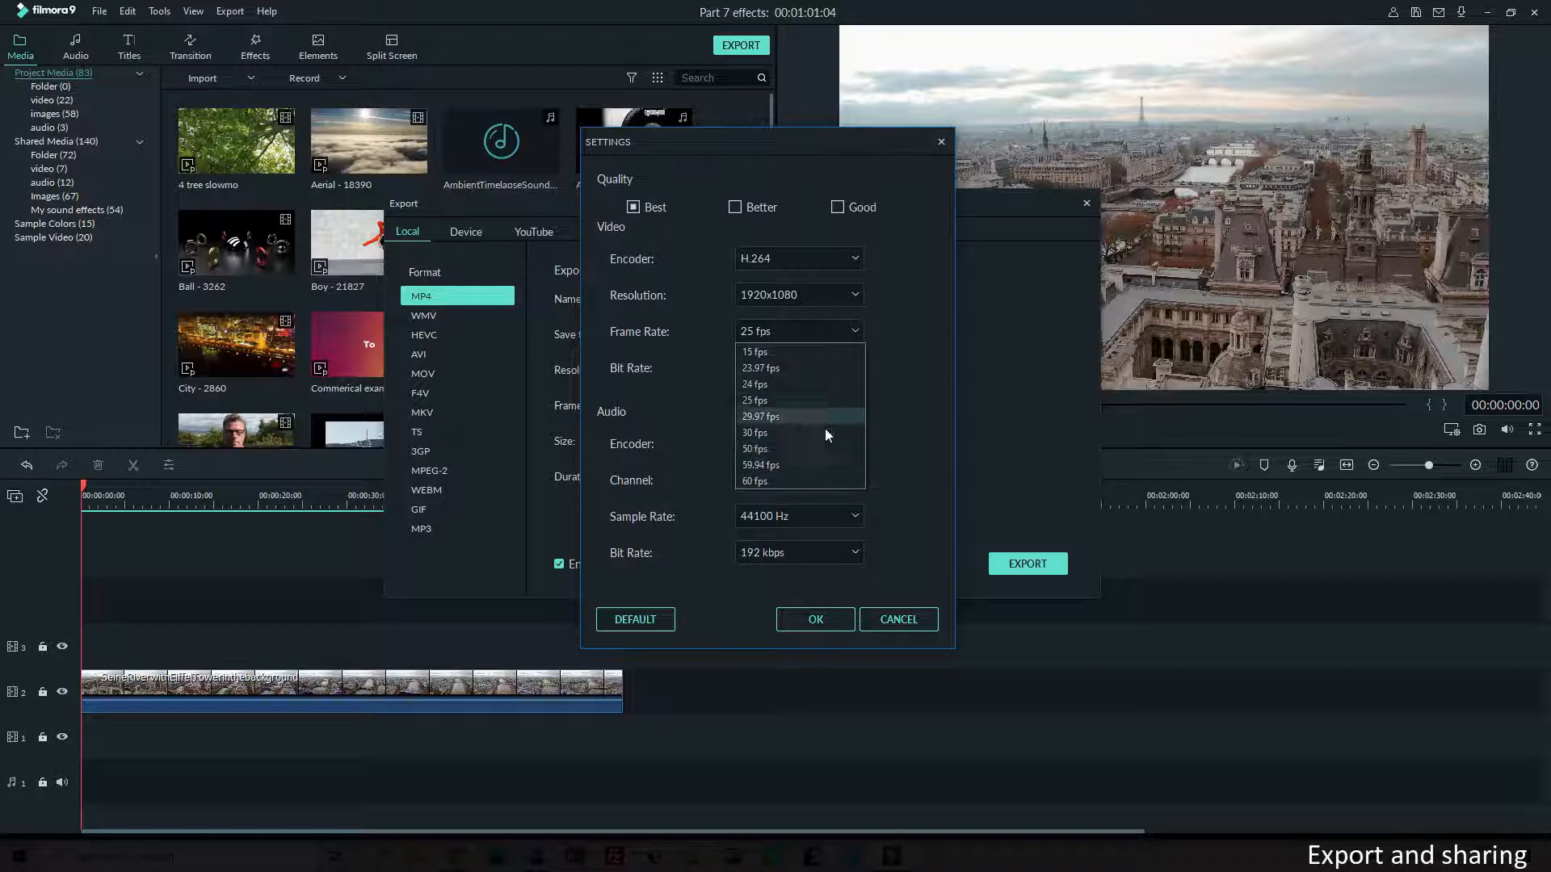
left_click(775, 433)
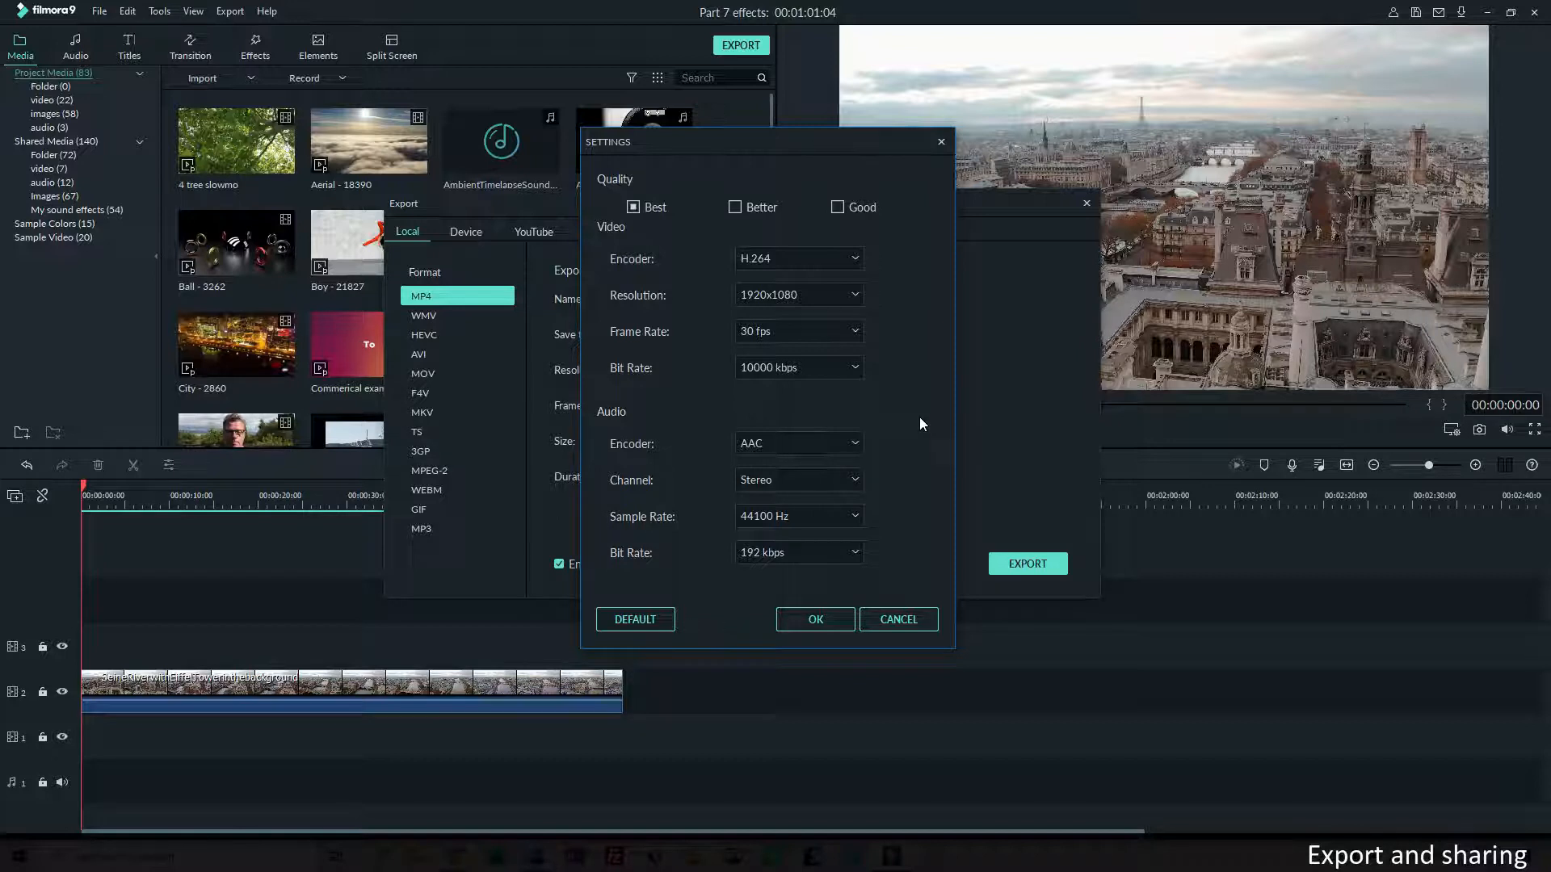
left_click(852, 370)
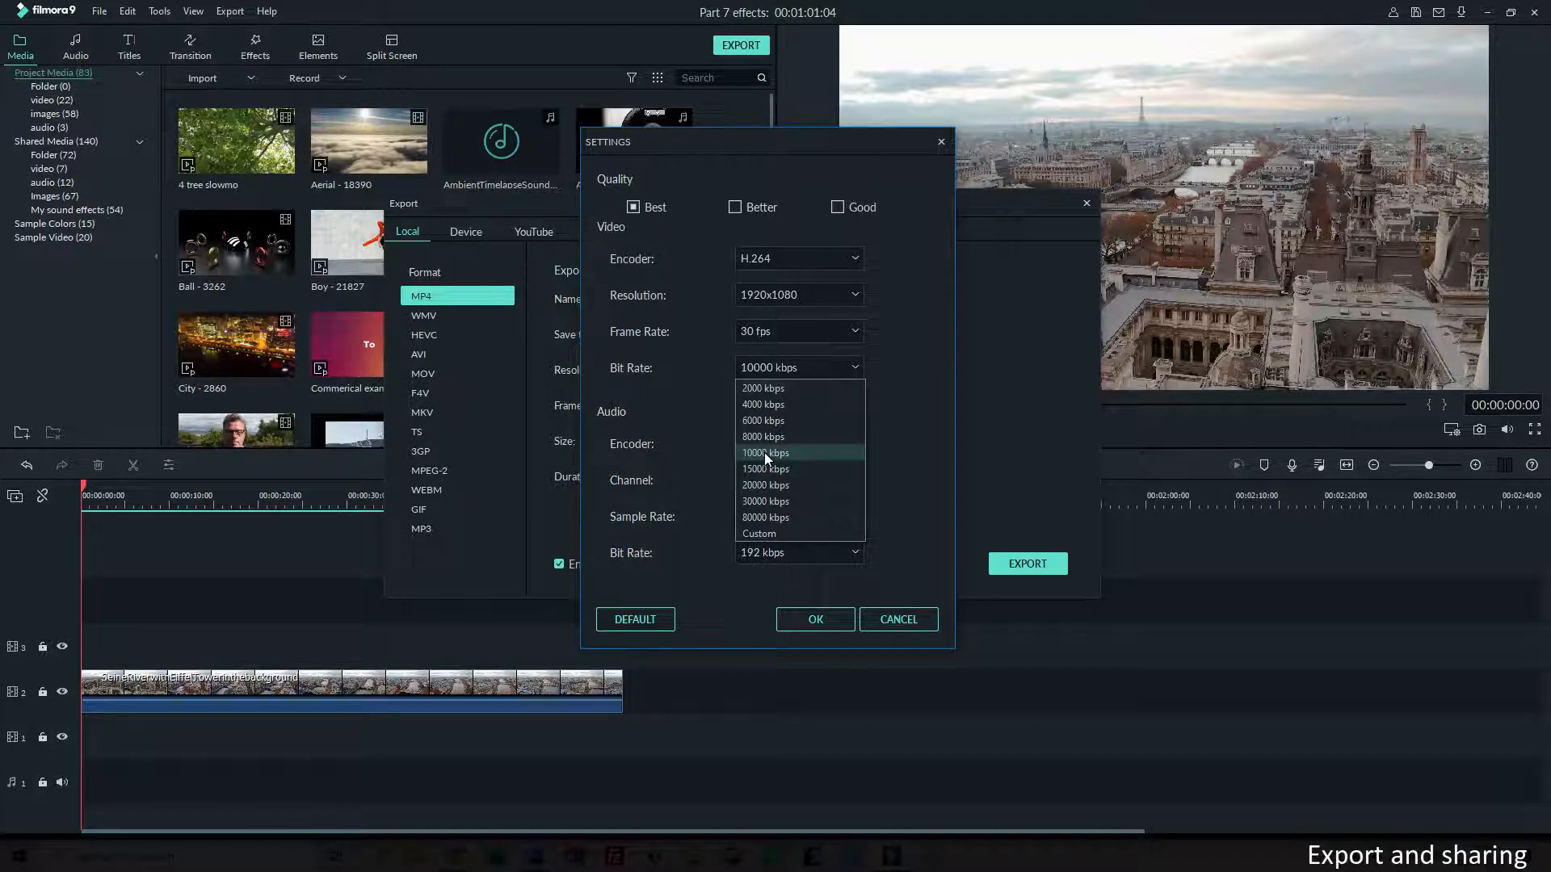
left_click(762, 516)
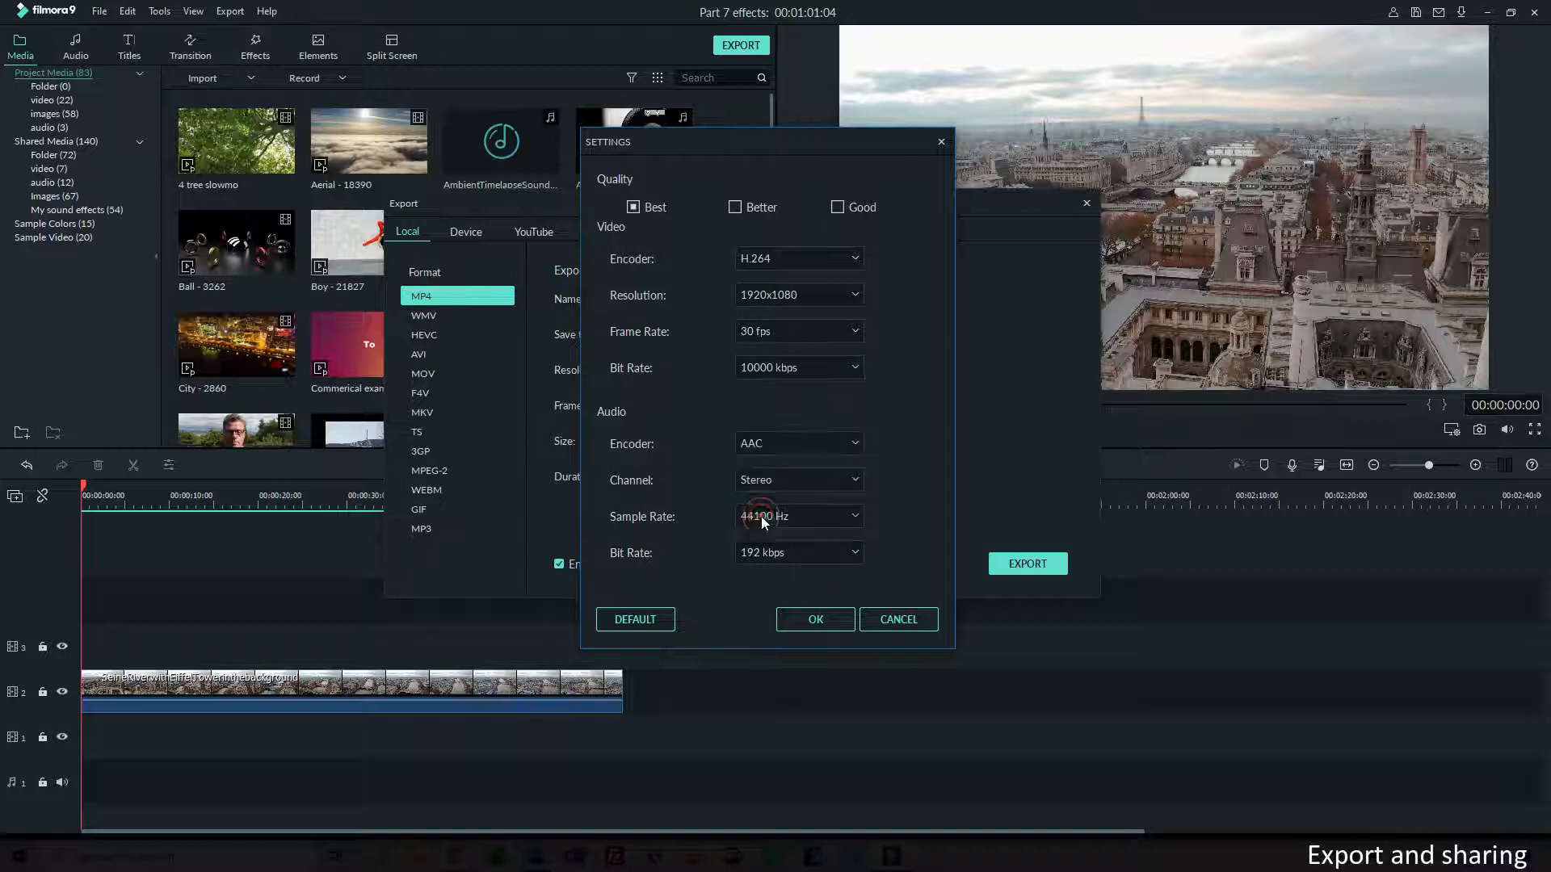
left_click(814, 620)
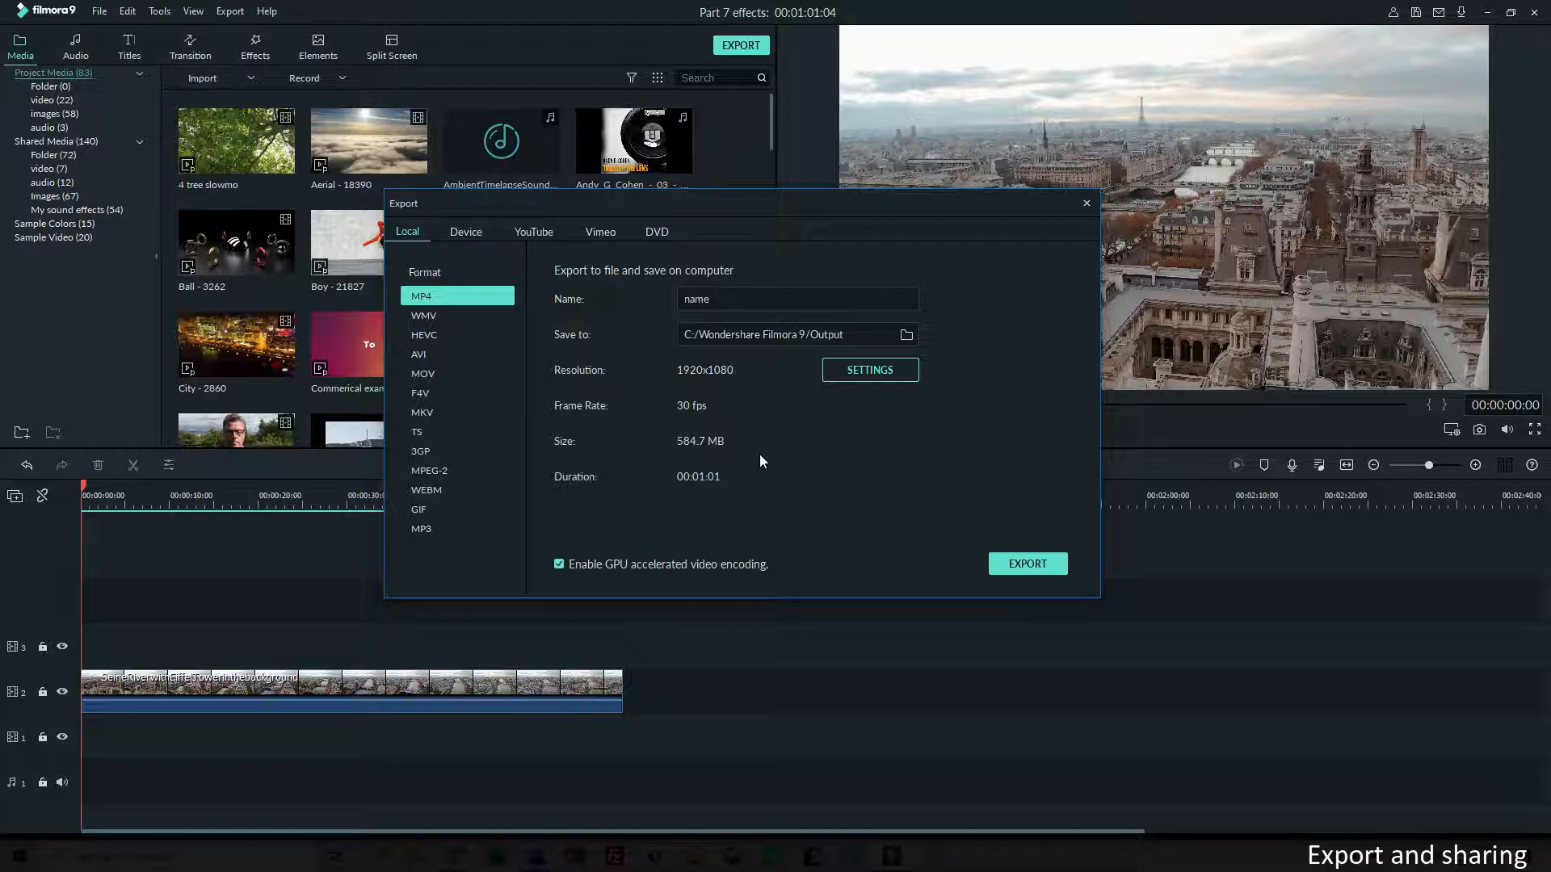
In the encoding settings, try Better then leave quality at Good with 6000 kbps
left_click(835, 369)
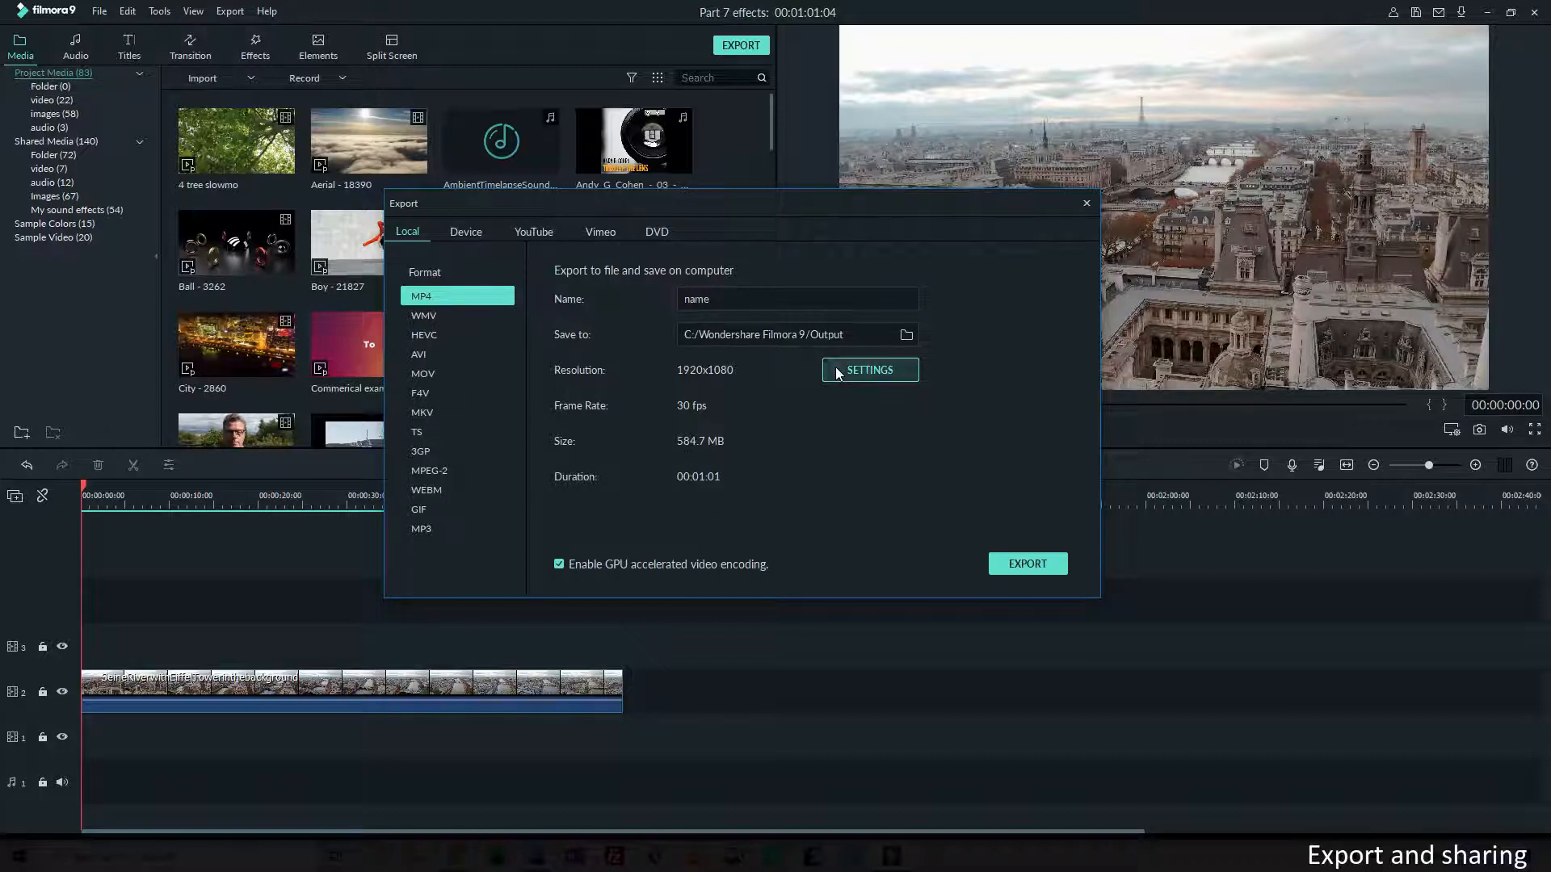
left_click(839, 210)
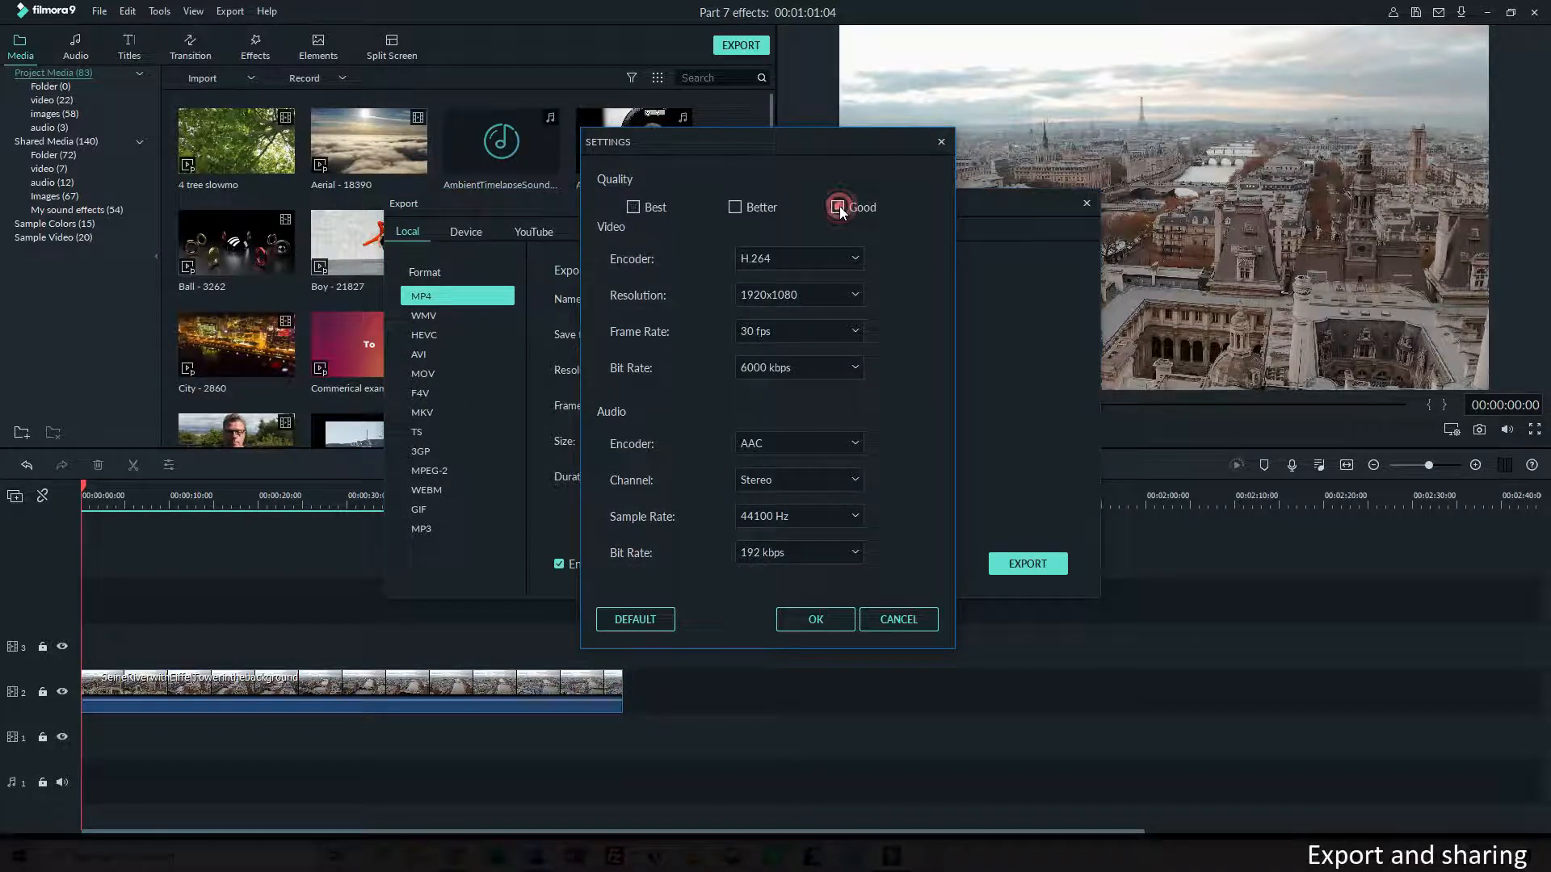
left_click(734, 207)
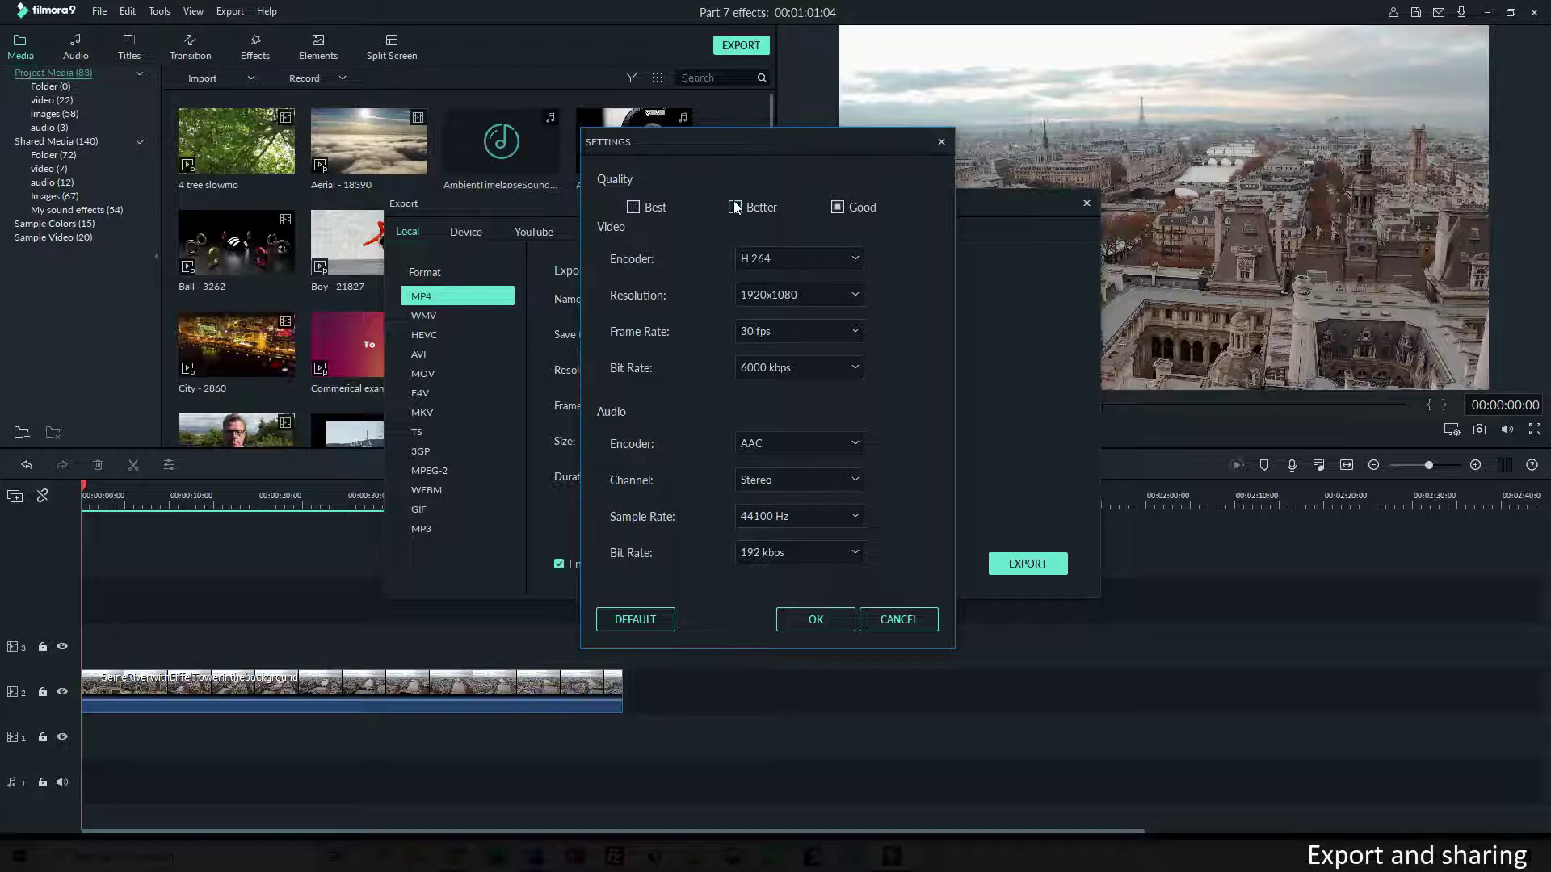
left_click(837, 208)
Check the resolution list, then restore the default export settings at 25 fps
left_click(804, 291)
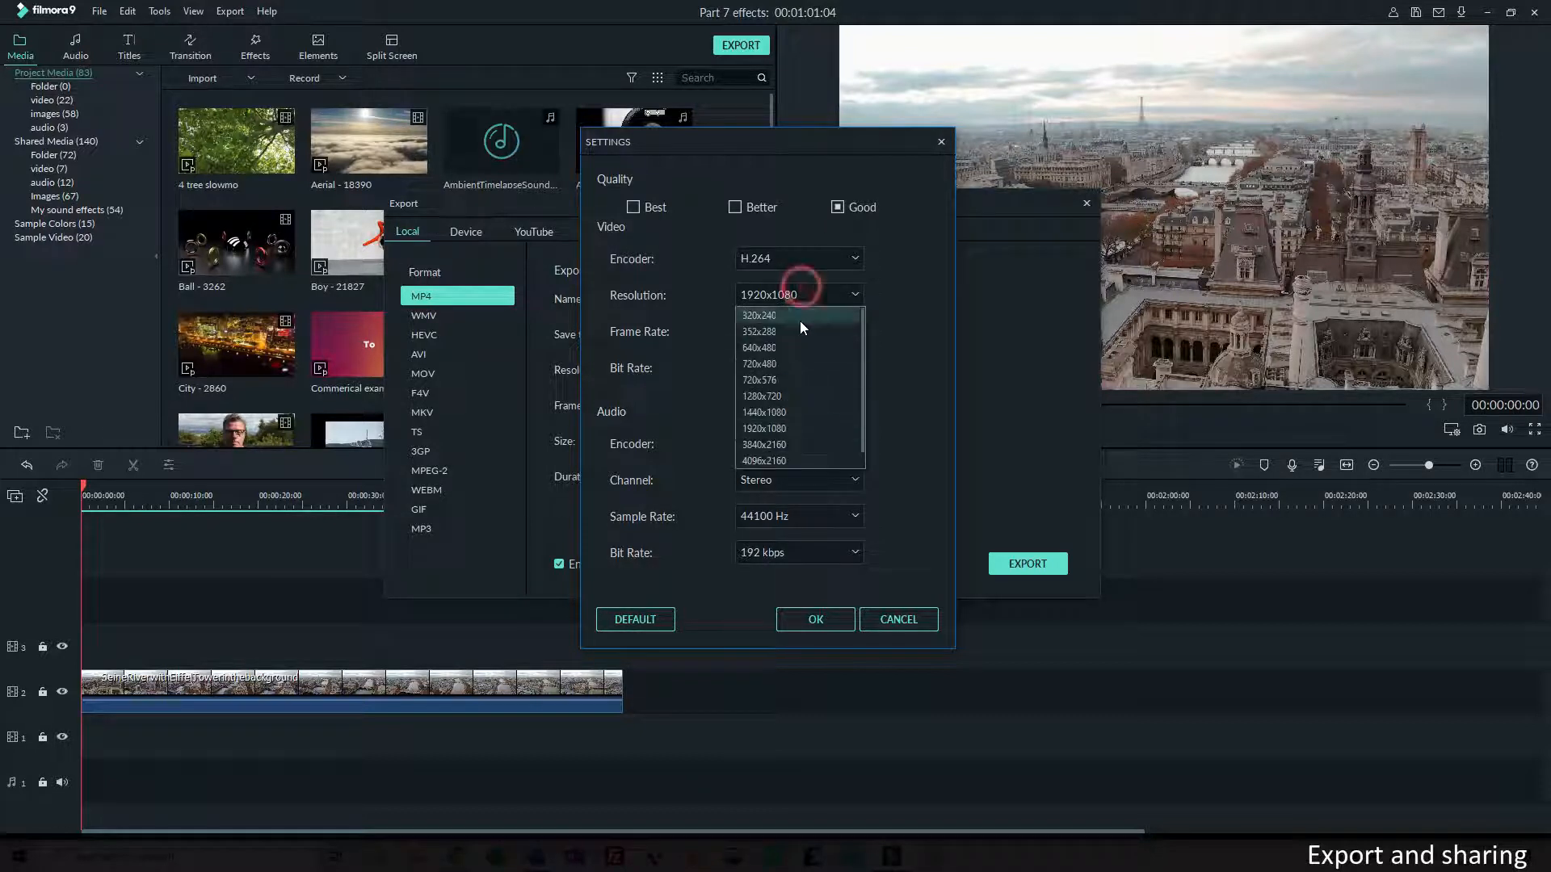
left_click(799, 318)
left_click(626, 618)
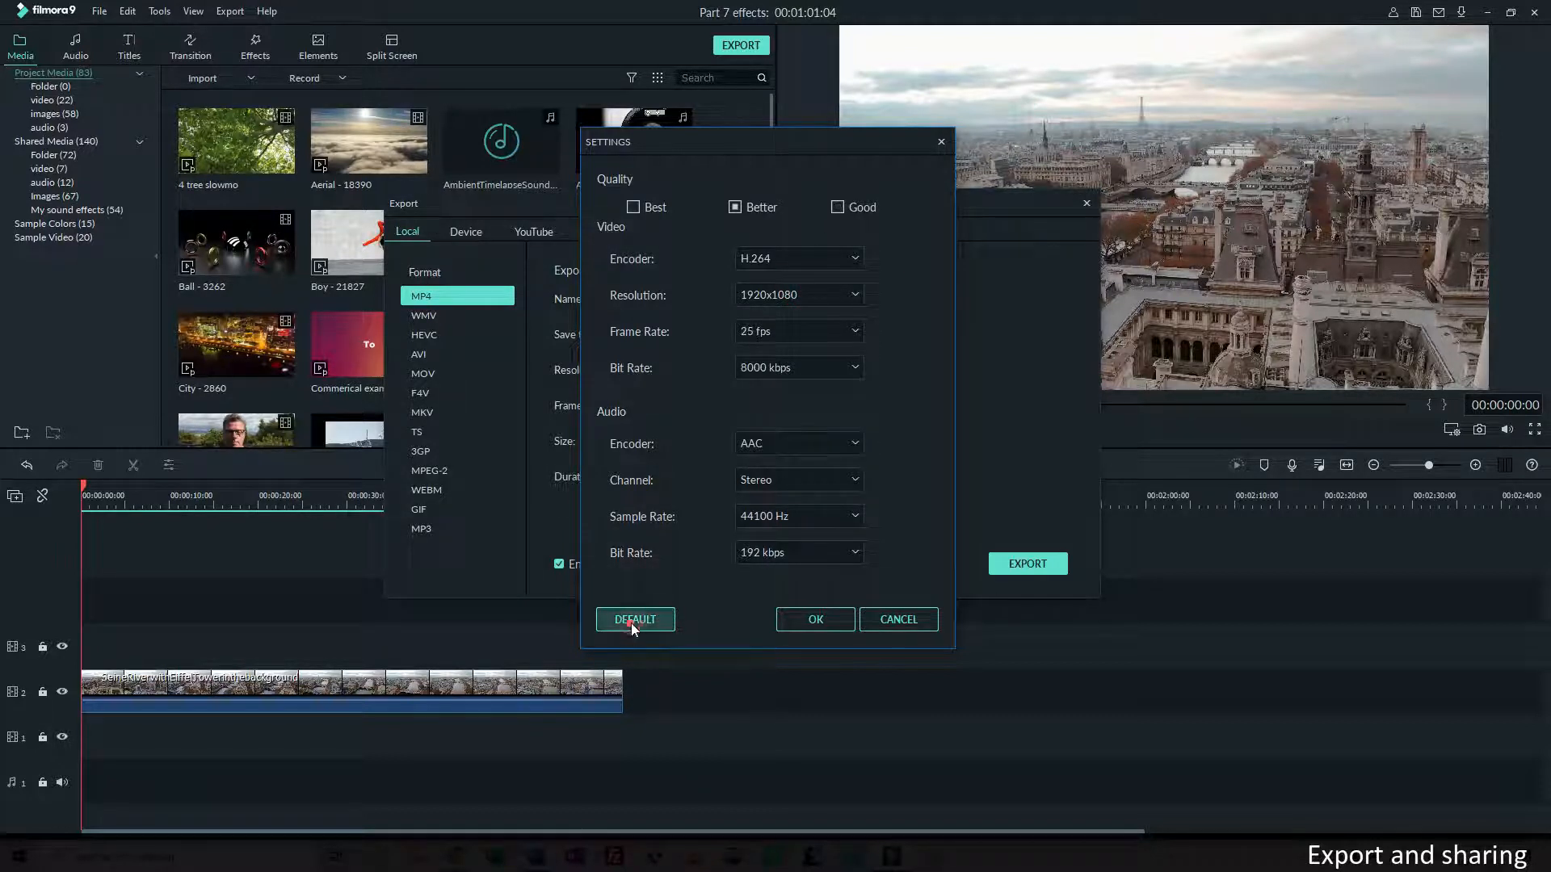
Choose Best quality and confirm, returning to the 74.3 MB export summary
left_click(837, 206)
left_click(735, 207)
left_click(632, 207)
left_click(816, 620)
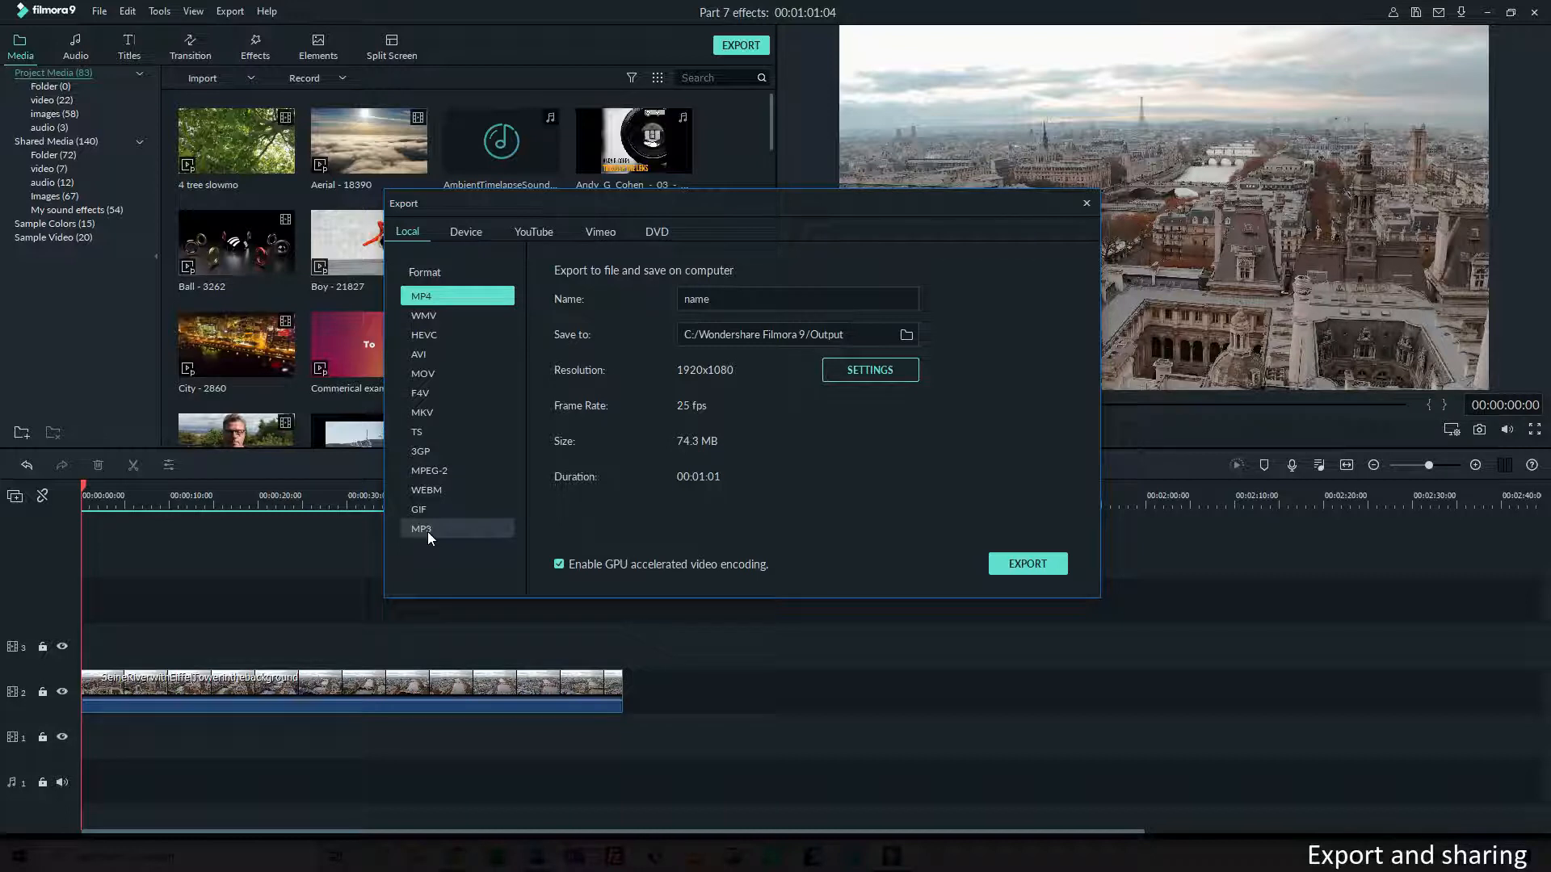
left_click(428, 531)
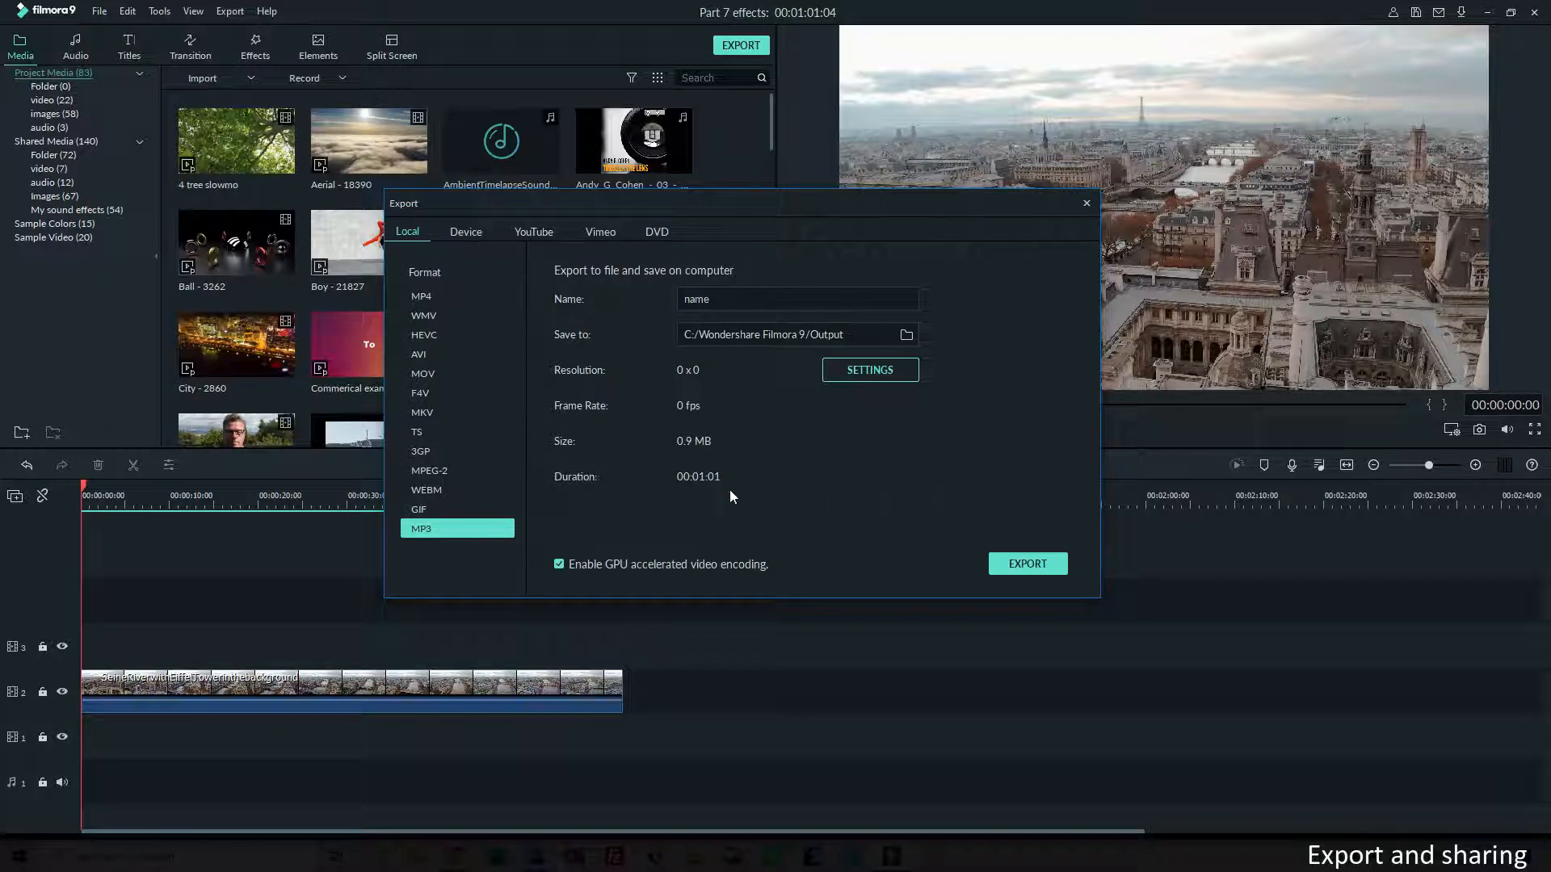
double_click(719, 298)
left_click(419, 295)
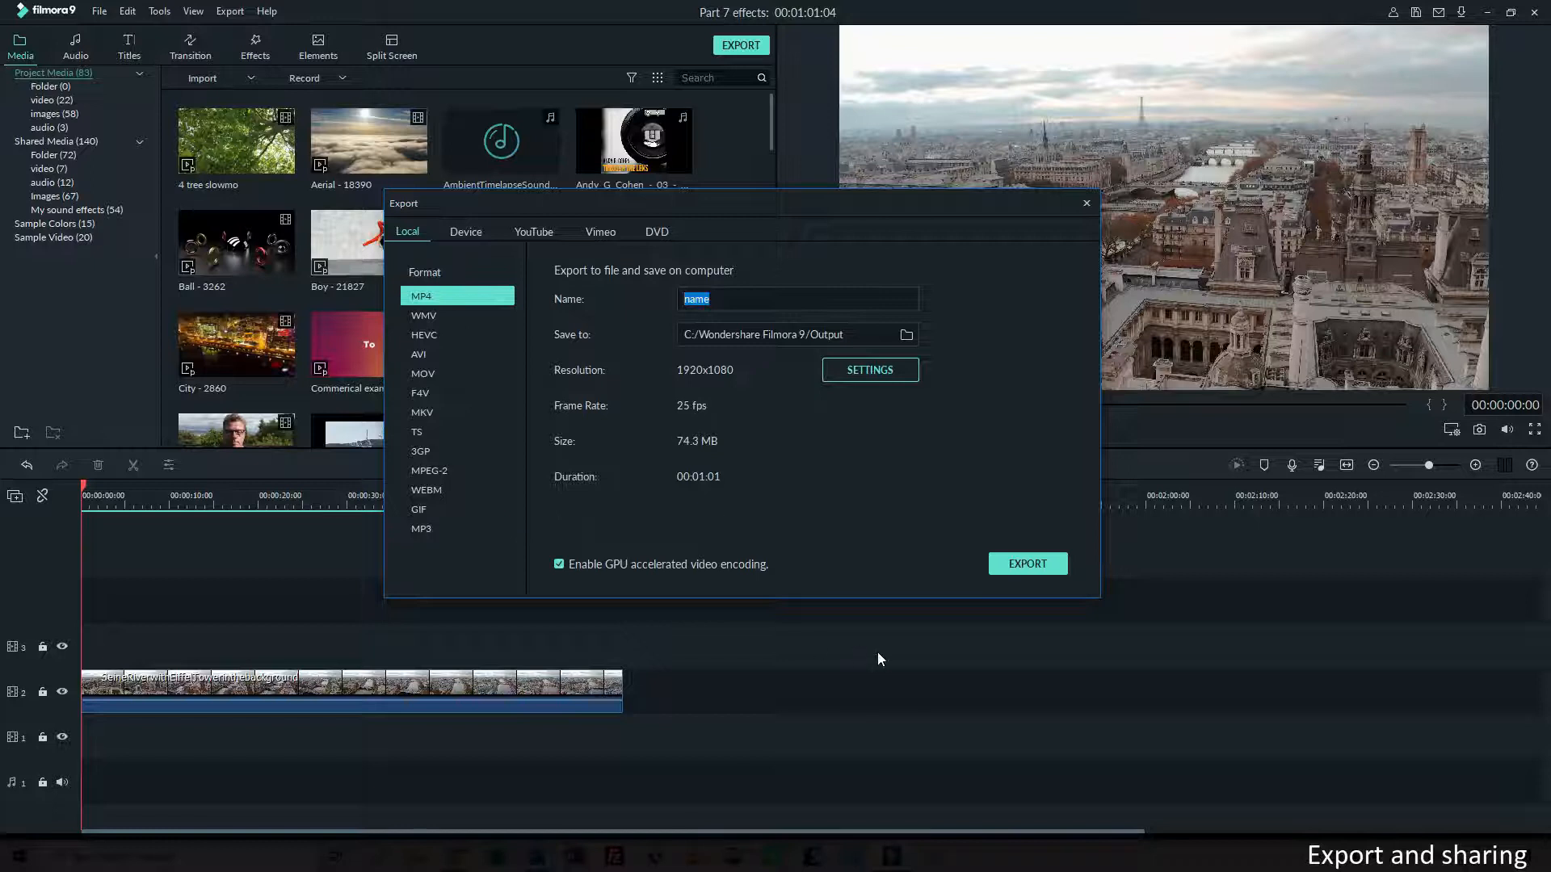
left_click(727, 301)
Start exporting name.mp4 and let rendering run to 100%
left_click(1027, 565)
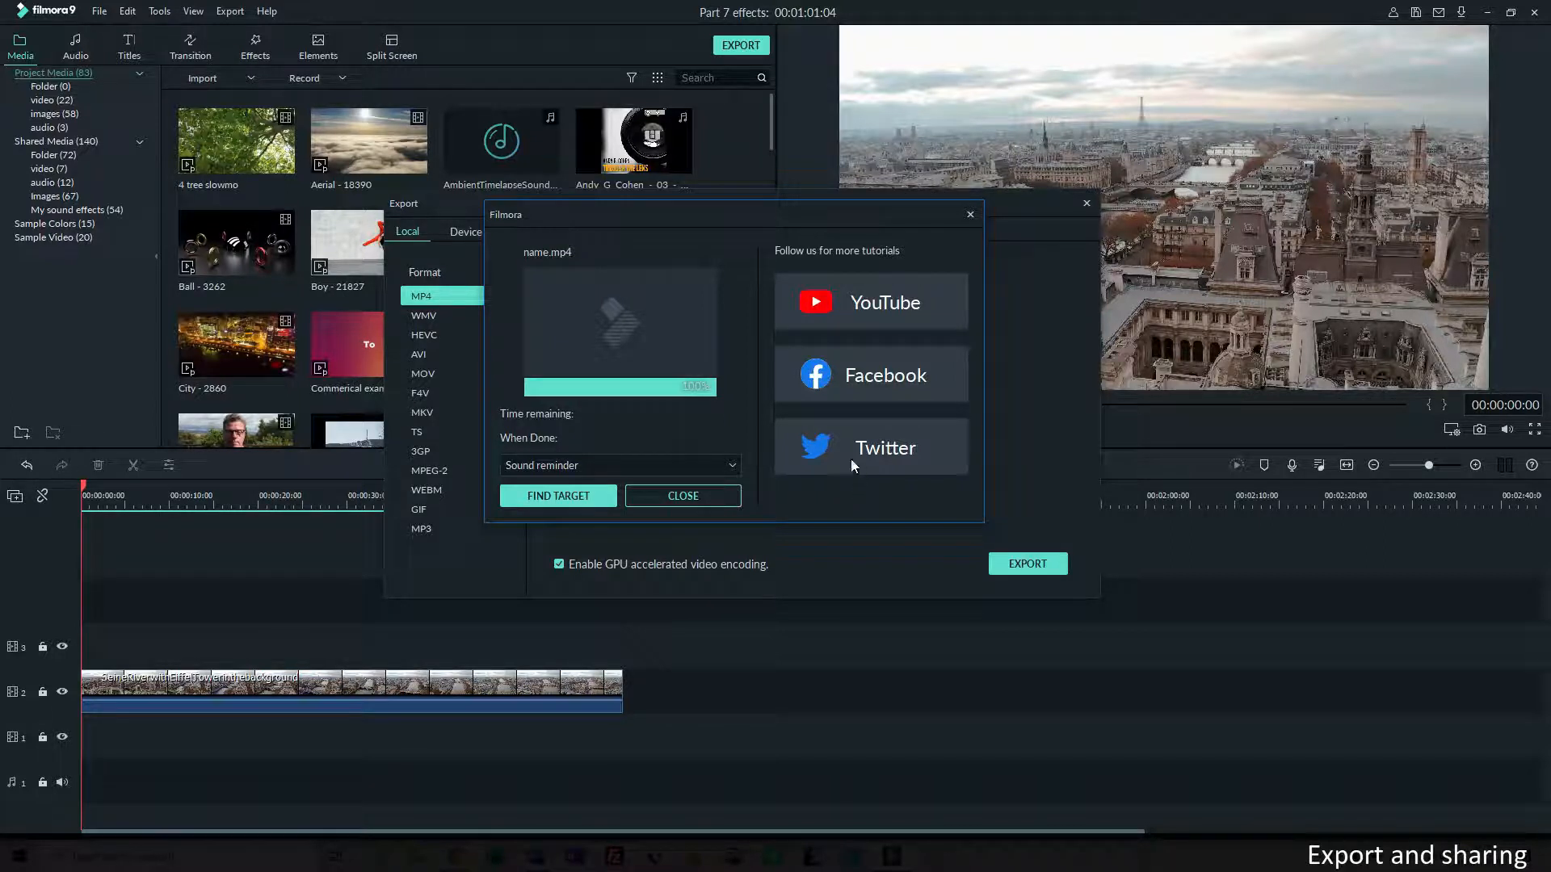
Reveal the exported 'name' file in the Output folder, then close Explorer
left_click(540, 492)
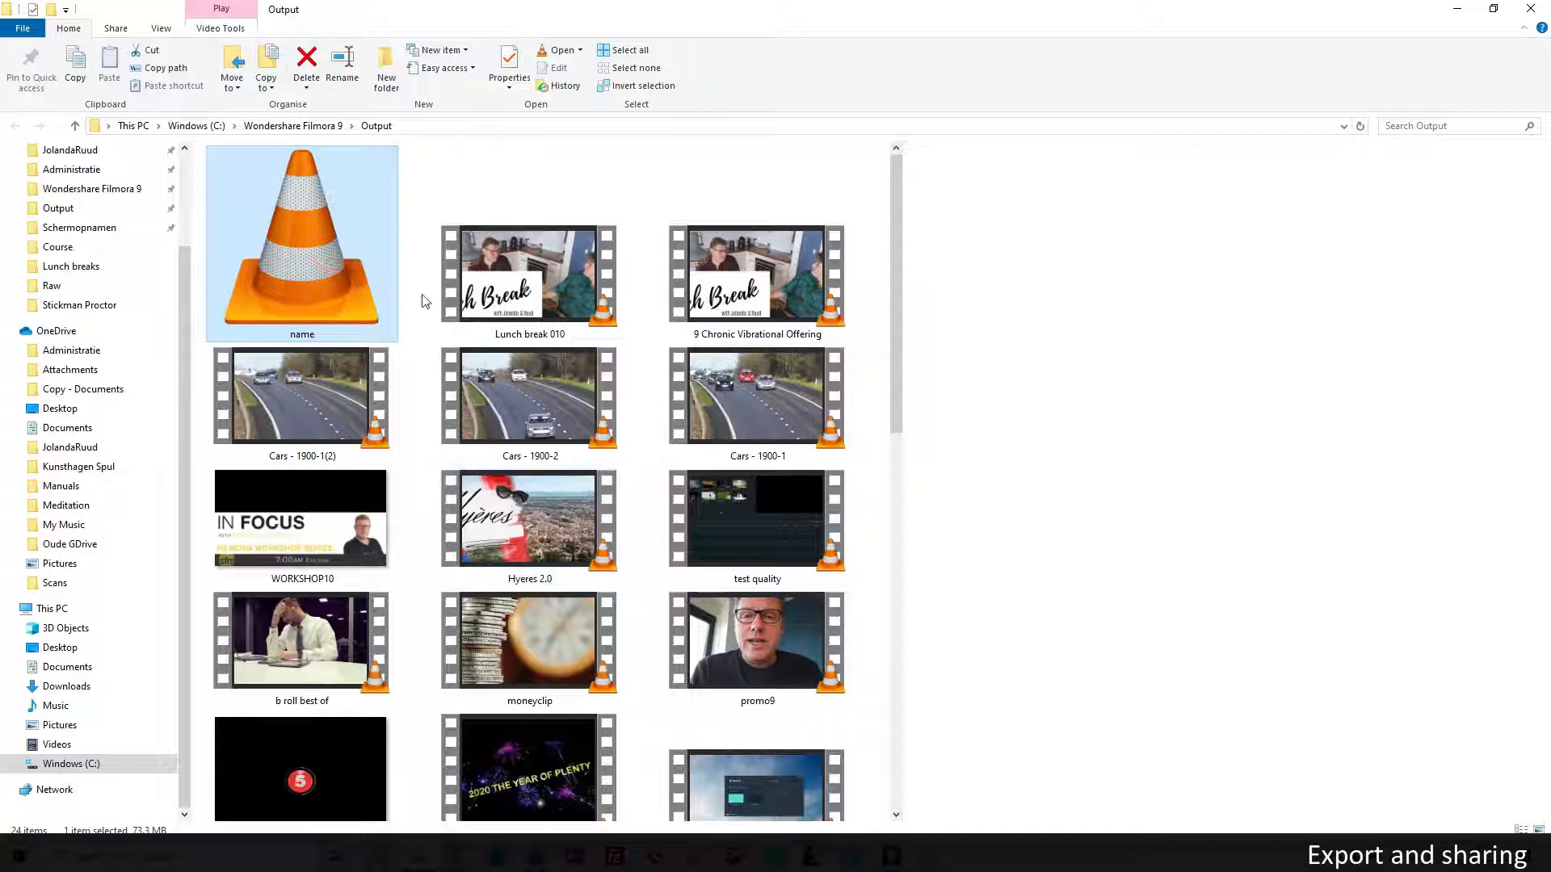
left_click(1531, 9)
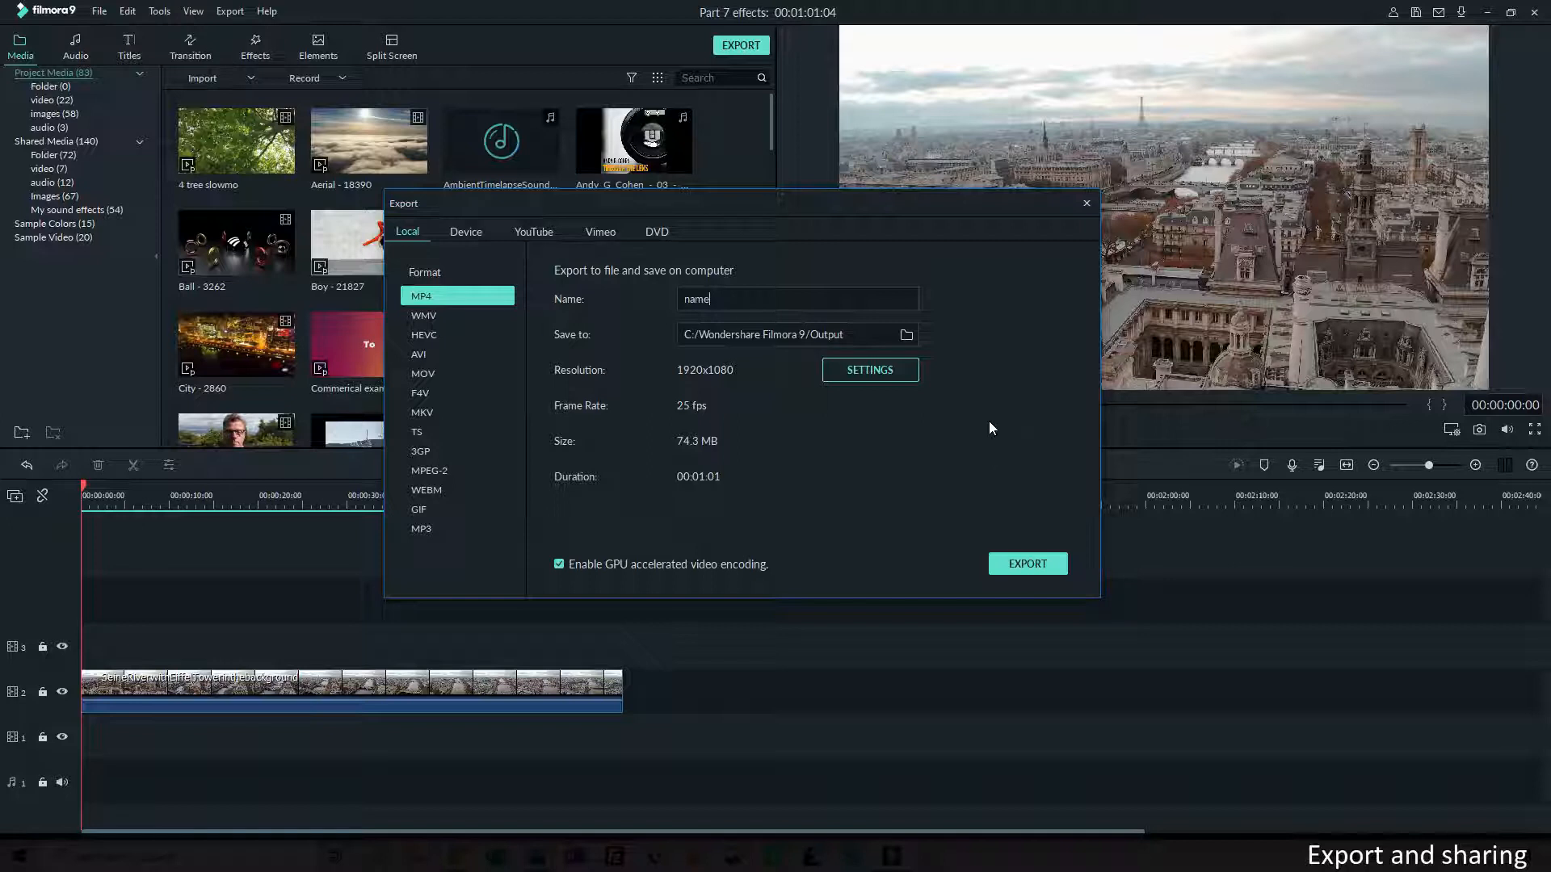
Move the Export window slightly left and down by its title bar
left_click_drag(942, 209, 873, 250)
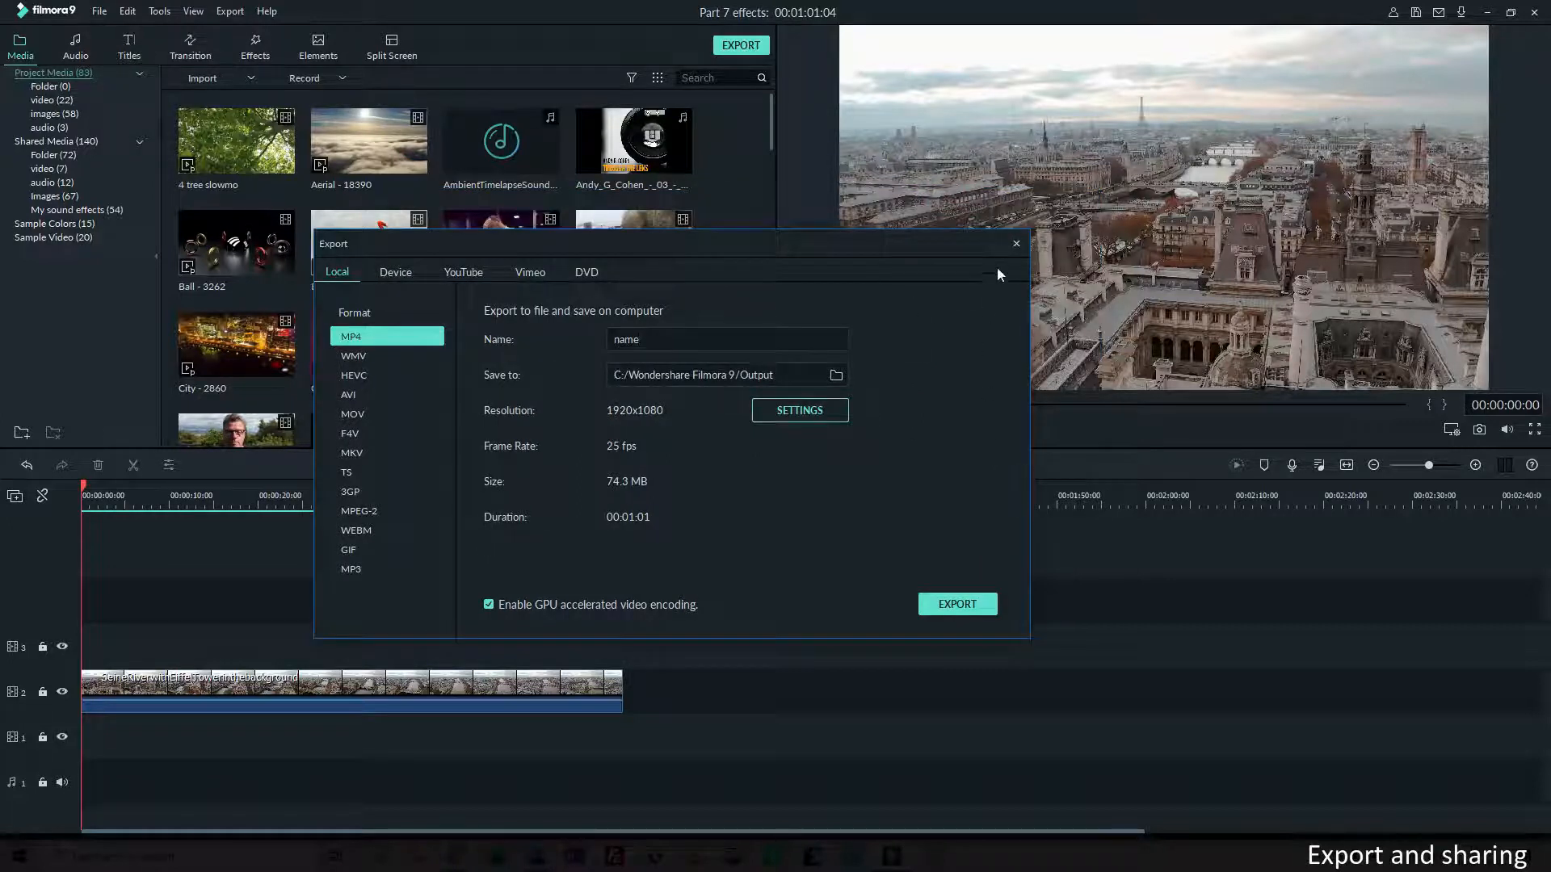